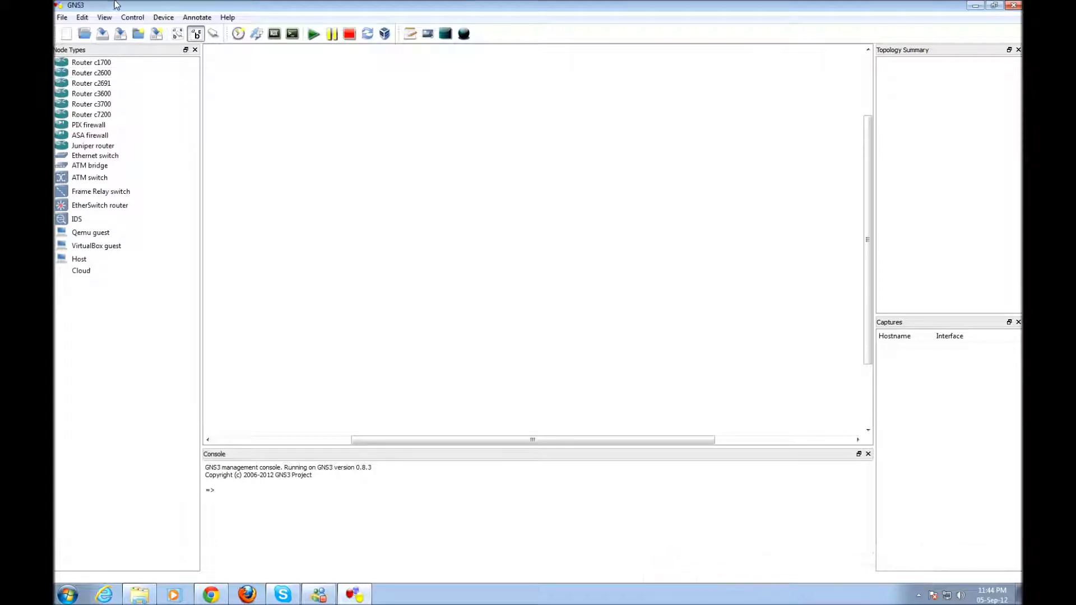
# Place two c2600 routers, two linux microcore Qemu hosts and switches SW1 and SW2 on the canvas
pyautogui.moveTo(117, 74); pyautogui.dragTo(335, 144)
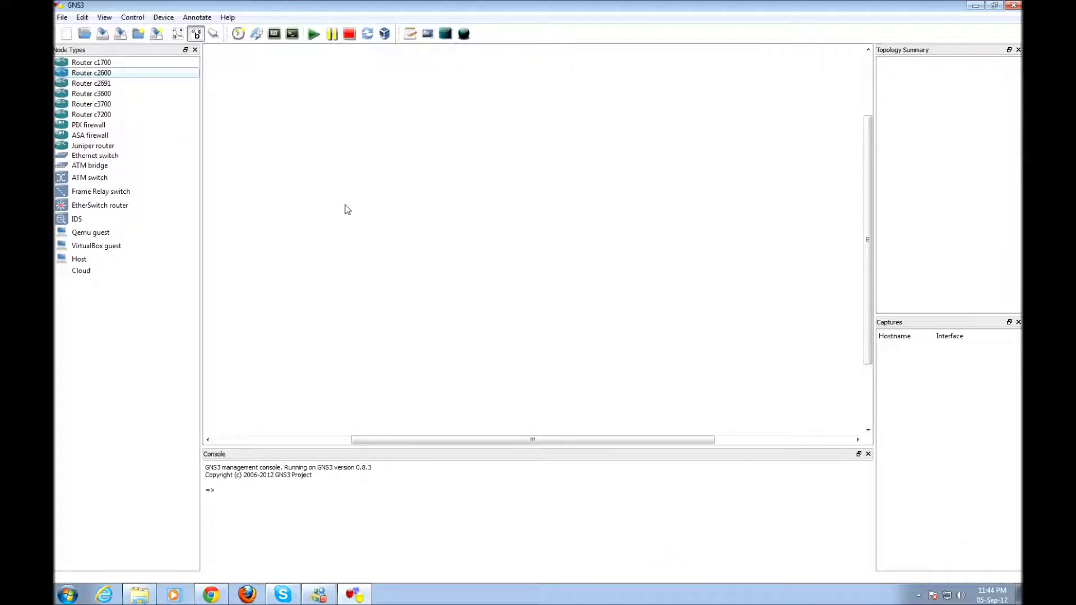
pyautogui.moveTo(127, 74); pyautogui.dragTo(548, 143)
pyautogui.moveTo(126, 232); pyautogui.dragTo(328, 314)
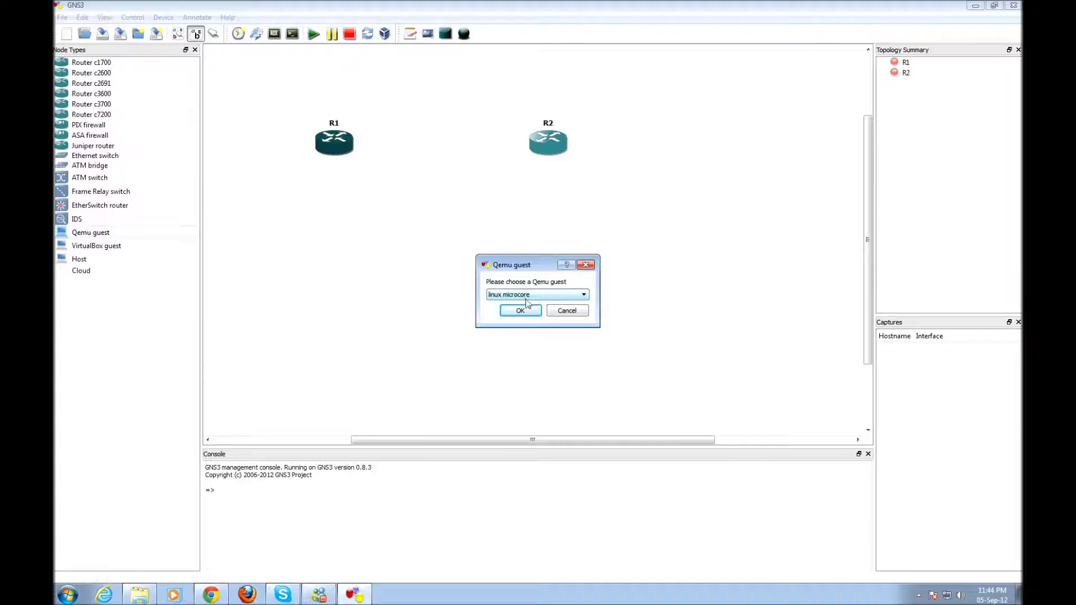
pyautogui.click(149, 267)
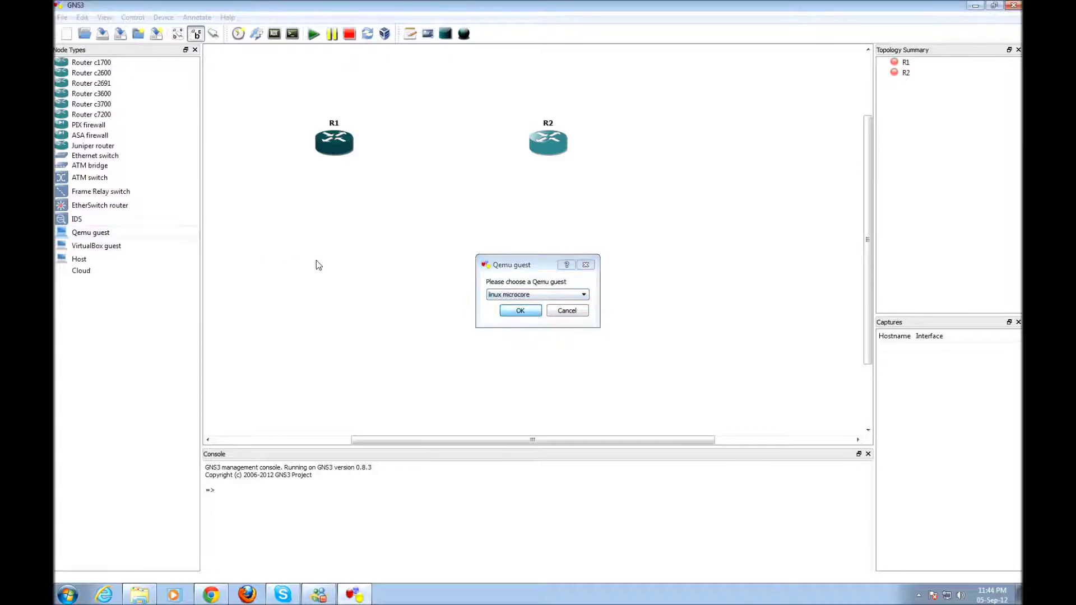
pyautogui.click(517, 312)
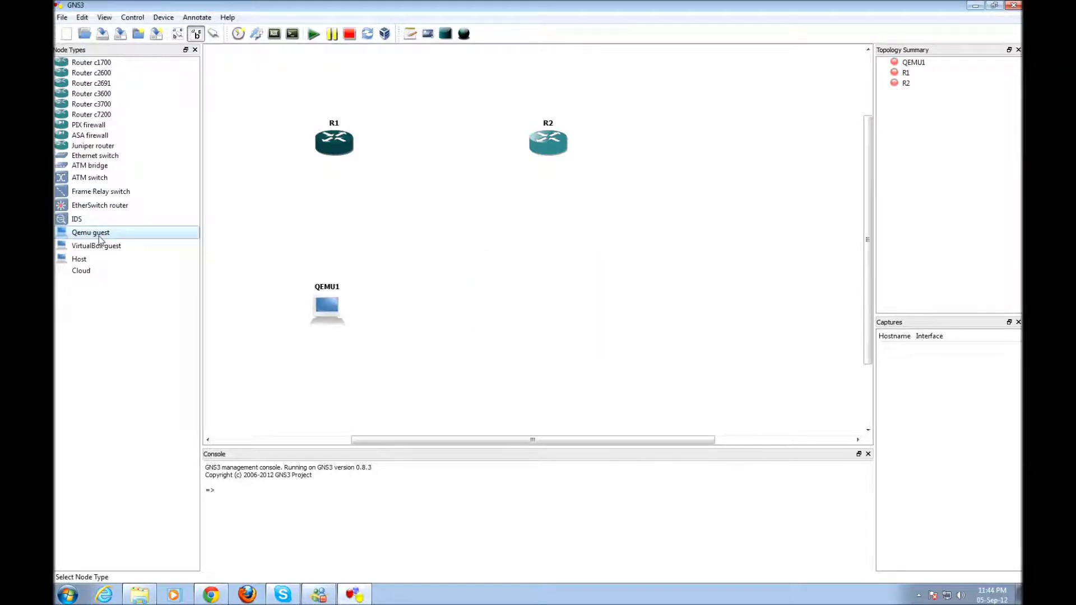
pyautogui.click(562, 310)
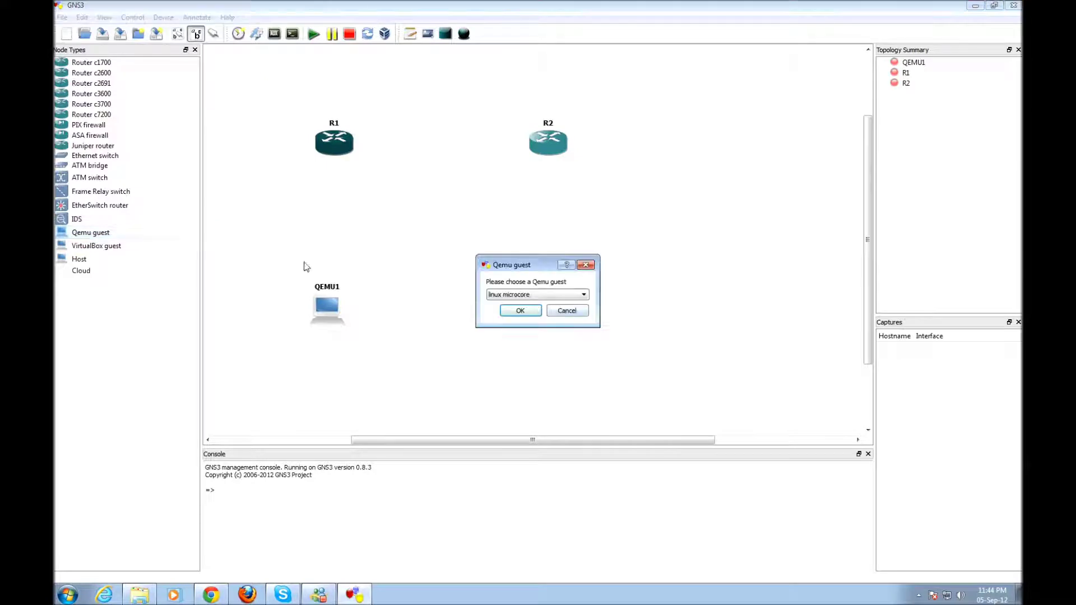
pyautogui.click(517, 312)
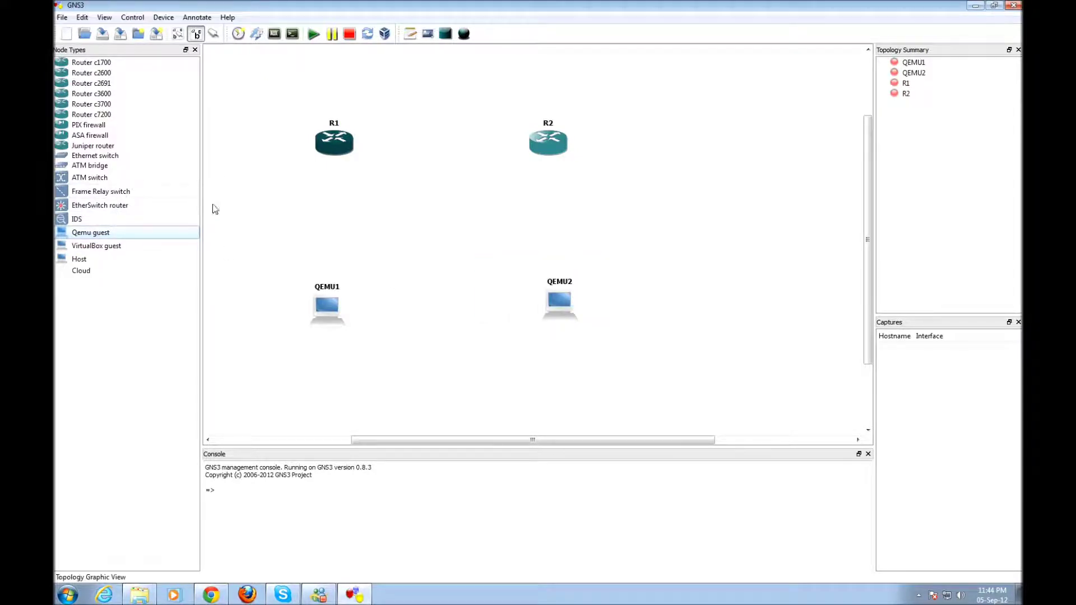
pyautogui.moveTo(111, 158); pyautogui.dragTo(331, 213)
pyautogui.moveTo(495, 211); pyautogui.dragTo(544, 213)
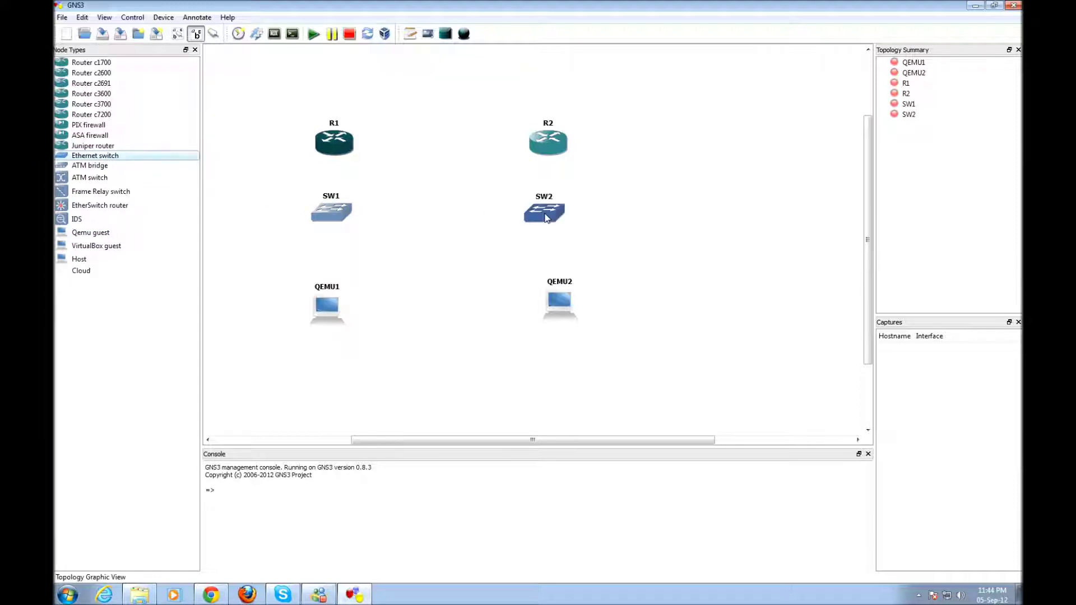
# With the Ethernet link type, connect QEMU1's e0 to SW1
pyautogui.click(213, 33)
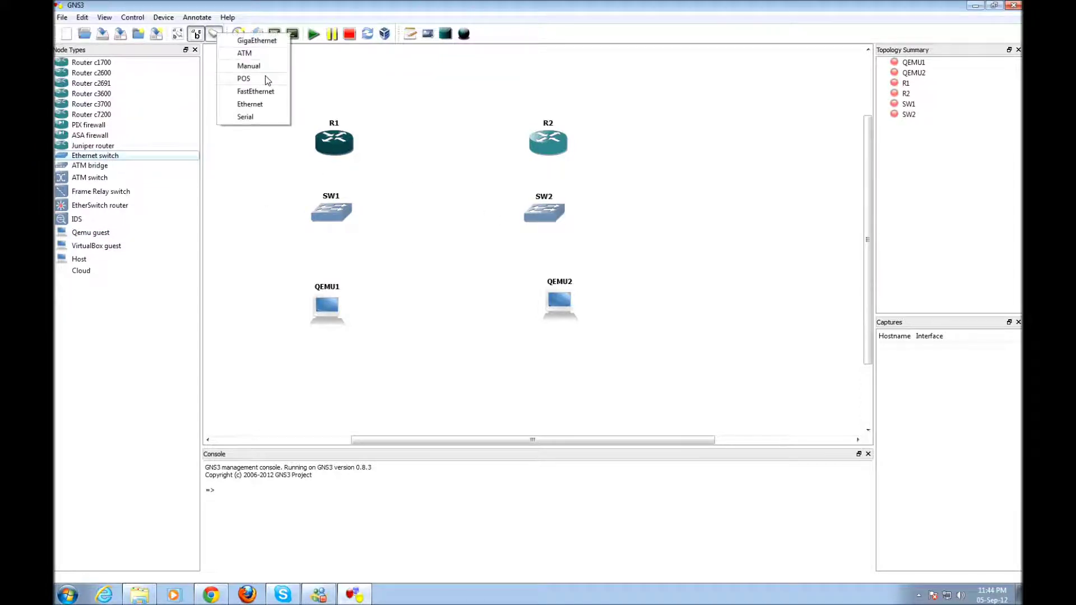
pyautogui.click(258, 91)
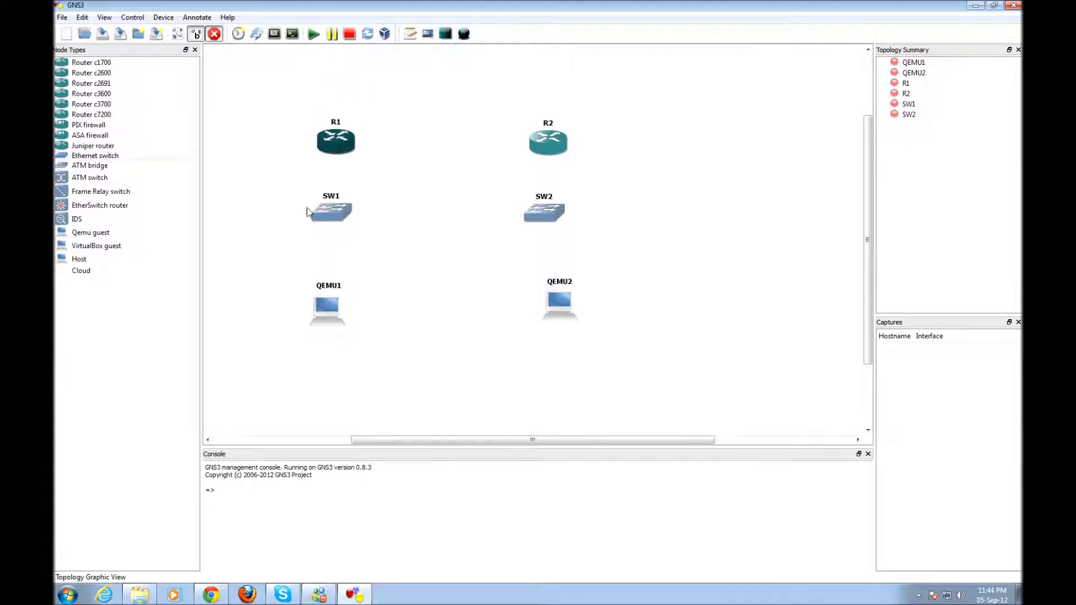
pyautogui.click(213, 34)
pyautogui.click(214, 35)
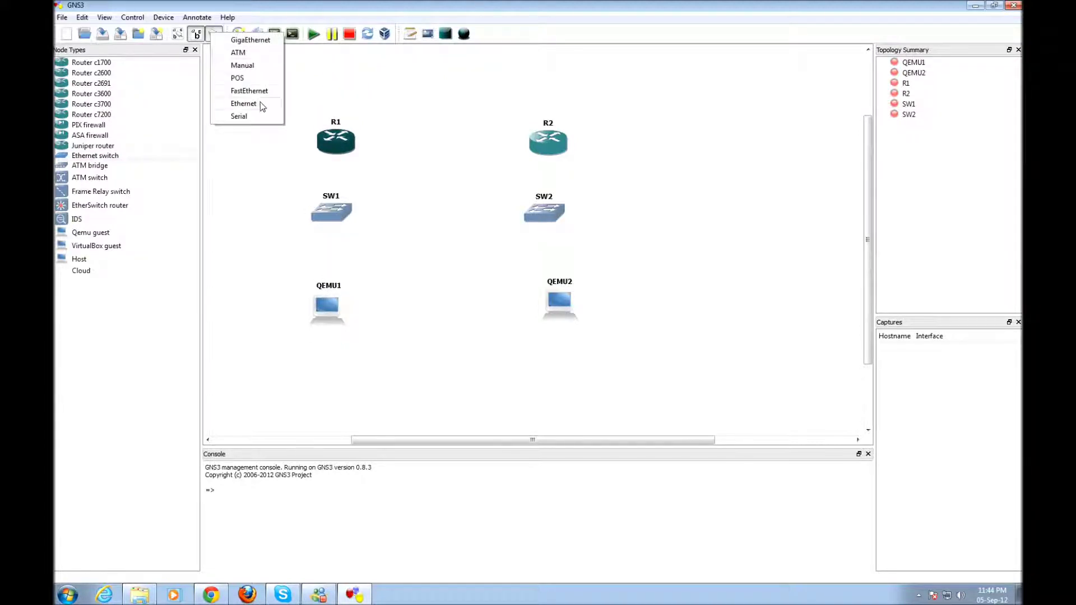
pyautogui.click(261, 103)
pyautogui.click(329, 317)
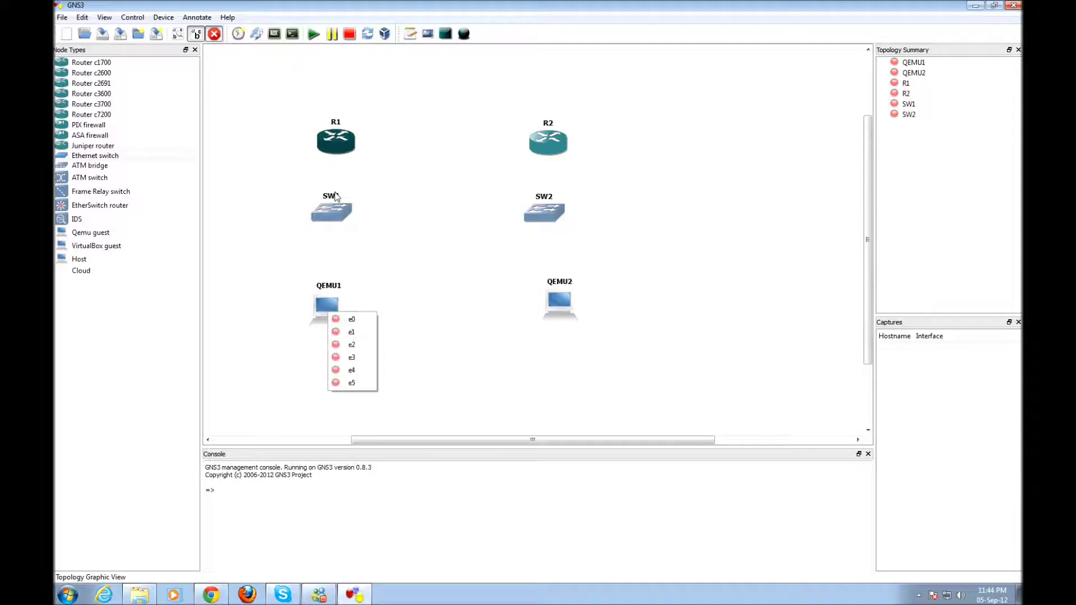
pyautogui.click(360, 315)
pyautogui.click(342, 218)
# Link QEMU2's e0 to SW2, SW2 to R2, and SW1 to R1
pyautogui.click(569, 312)
pyautogui.click(577, 314)
pyautogui.click(549, 218)
pyautogui.click(549, 217)
pyautogui.click(548, 142)
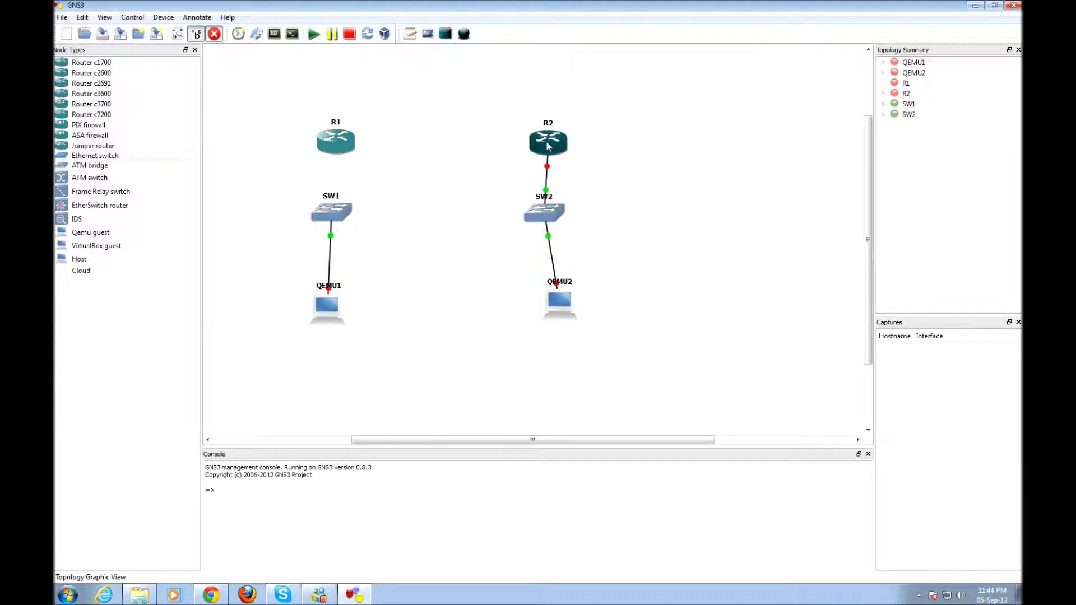
pyautogui.click(327, 218)
pyautogui.click(336, 142)
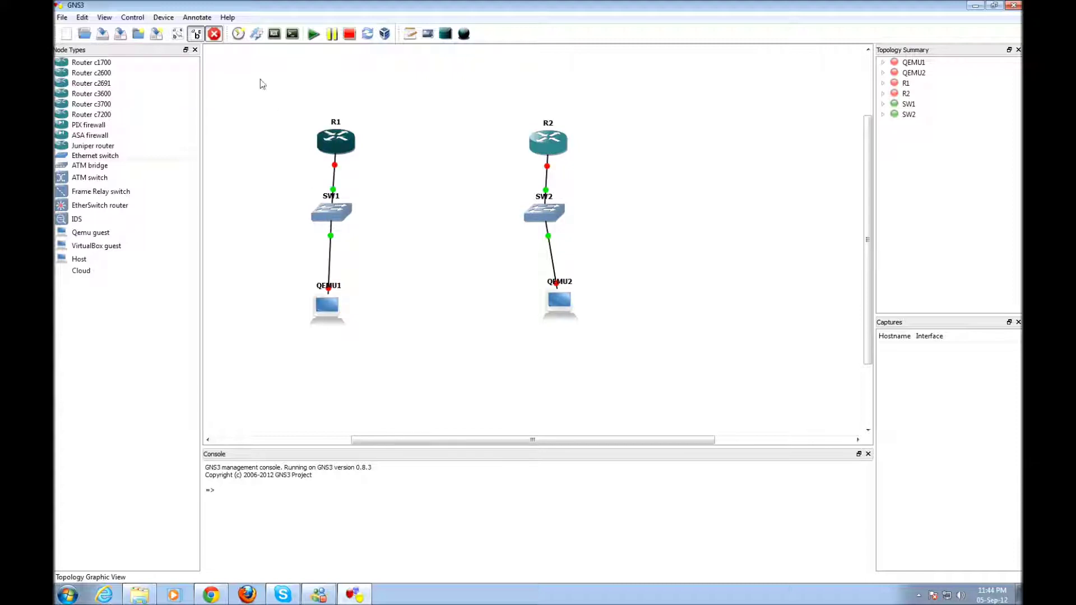
# Join R1 and R2 with a serial link, then start all devices
pyautogui.click(214, 34)
pyautogui.click(216, 35)
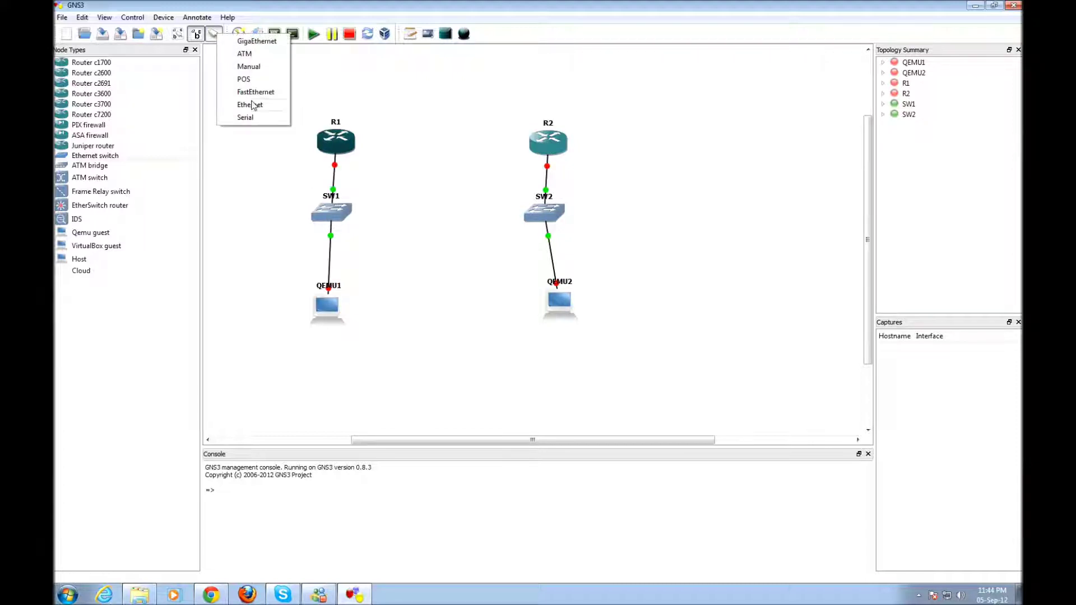
pyautogui.click(259, 118)
pyautogui.click(334, 148)
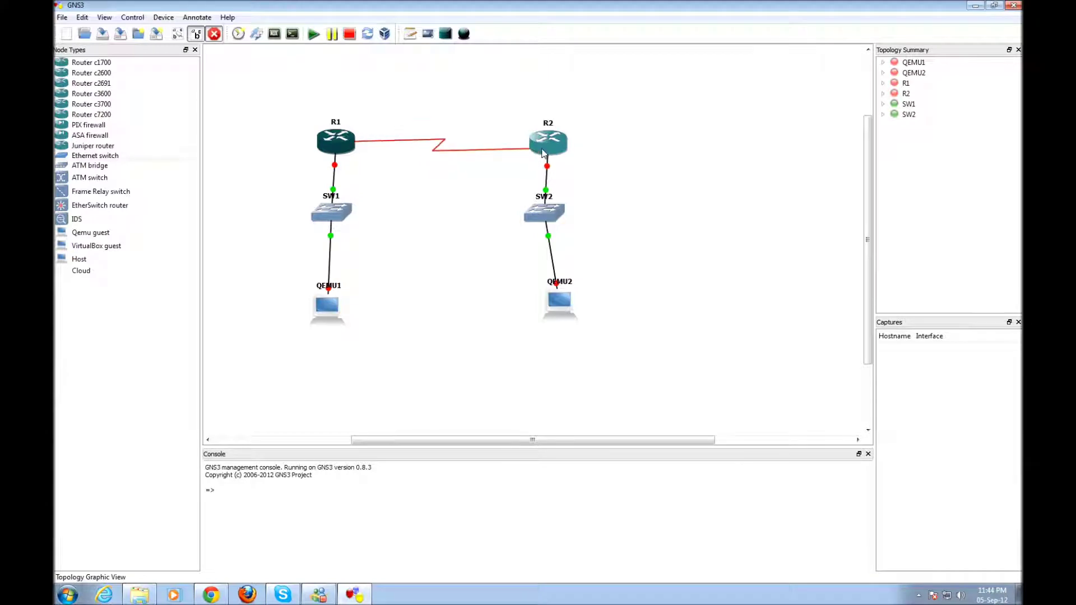
pyautogui.click(546, 143)
pyautogui.click(215, 34)
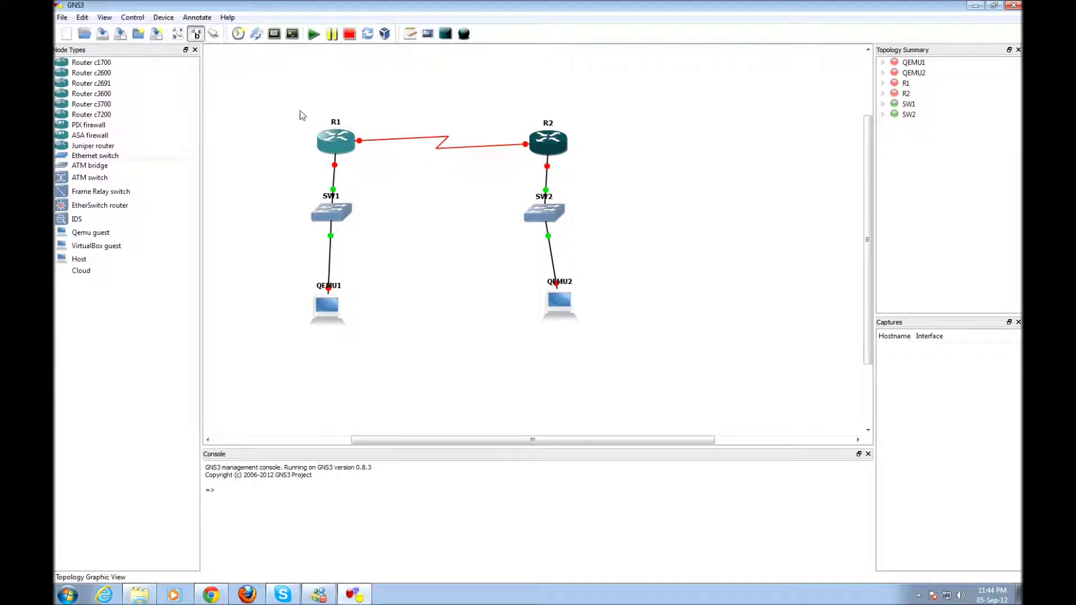
pyautogui.click(314, 36)
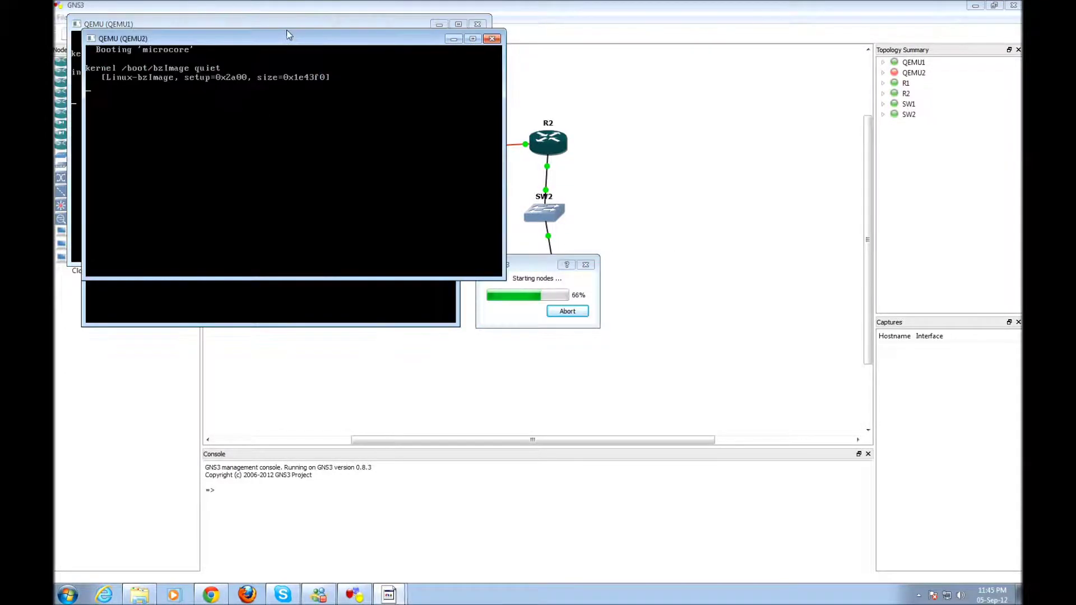
# Put the QEMU2 console at lower right and QEMU1 at lower left, focusing QEMU1
pyautogui.moveTo(283, 38); pyautogui.dragTo(720, 367)
pyautogui.moveTo(344, 28); pyautogui.dragTo(383, 357)
pyautogui.click(237, 427)
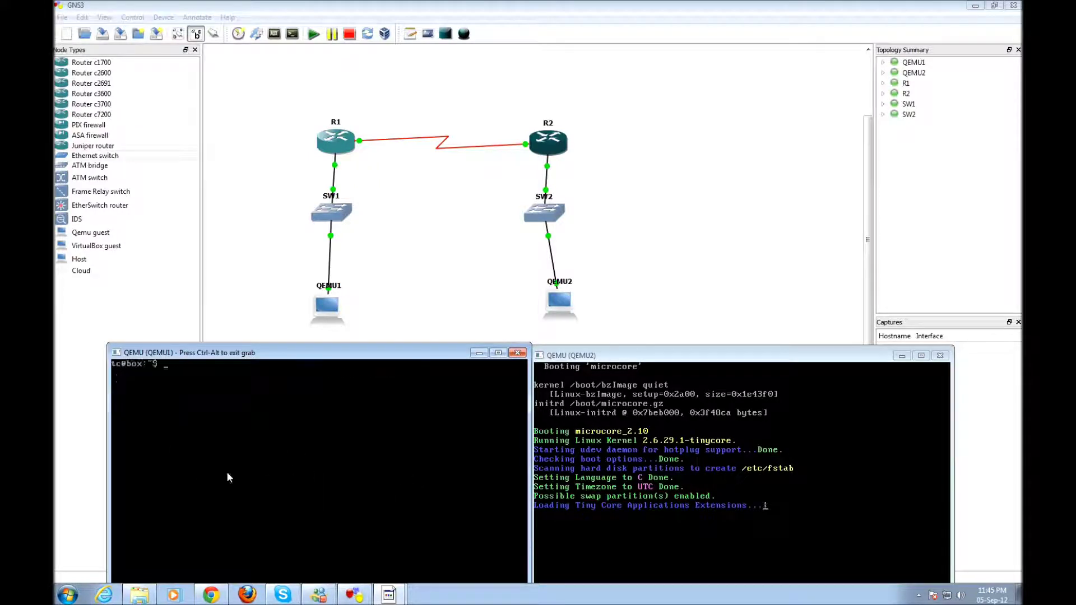
# Become root on QEMU1 and set eth0 to 192.168.1.3
pyautogui.hotkey('ctrl', 'alt')
pyautogui.click(320, 475)
pyautogui.press('Return')
pyautogui.write('su')
pyautogui.press('Return')
pyautogui.press('Return')
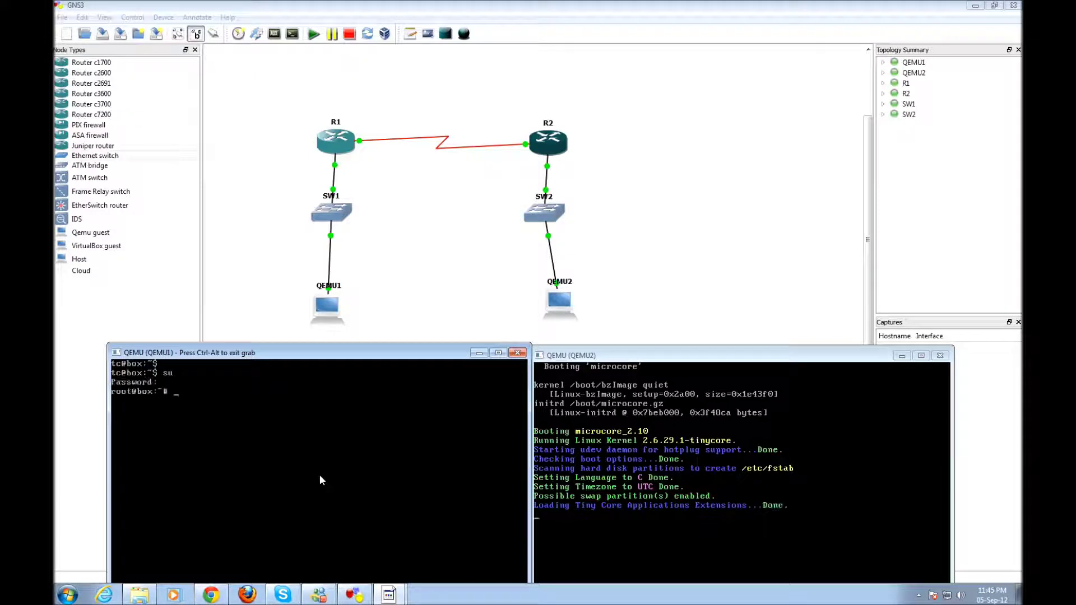
pyautogui.press('Return')
pyautogui.write('ifconfig eth0')
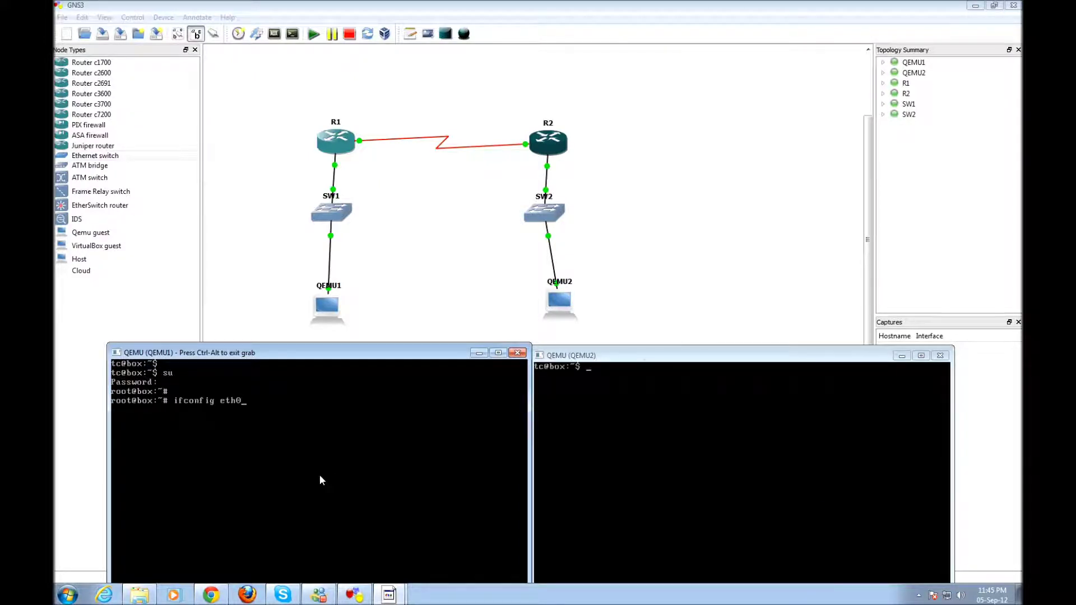
pyautogui.write(' 192.168.1.3')
pyautogui.press('Return')
# Become root on QEMU2 and set eth0 to 10.1.1.3, then return to the topology
pyautogui.hotkey('ctrl', 'alt')
pyautogui.click(743, 479)
pyautogui.write('su')
pyautogui.press('Return')
pyautogui.press('Return')
pyautogui.write('ifconfig e')
pyautogui.write('th')
pyautogui.press('BackSpace')
pyautogui.press('BackSpace')
pyautogui.press('BackSpace')
pyautogui.write('10.1.1.3')
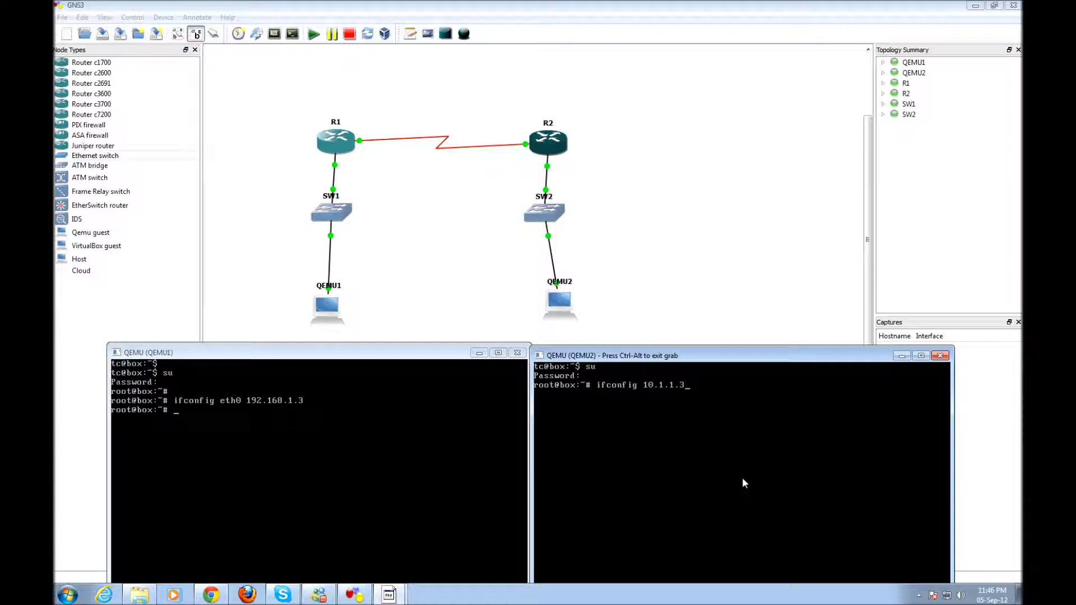
pyautogui.press('Return')
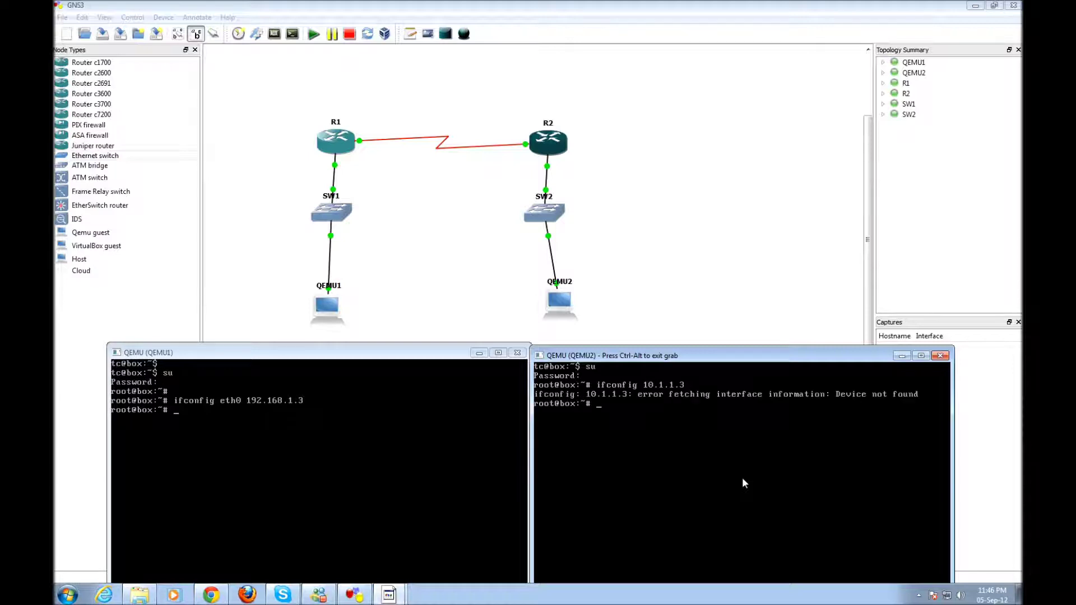
pyautogui.write('ifconfig eth0 10.1.1.3')
pyautogui.press('Return')
pyautogui.press('Return')
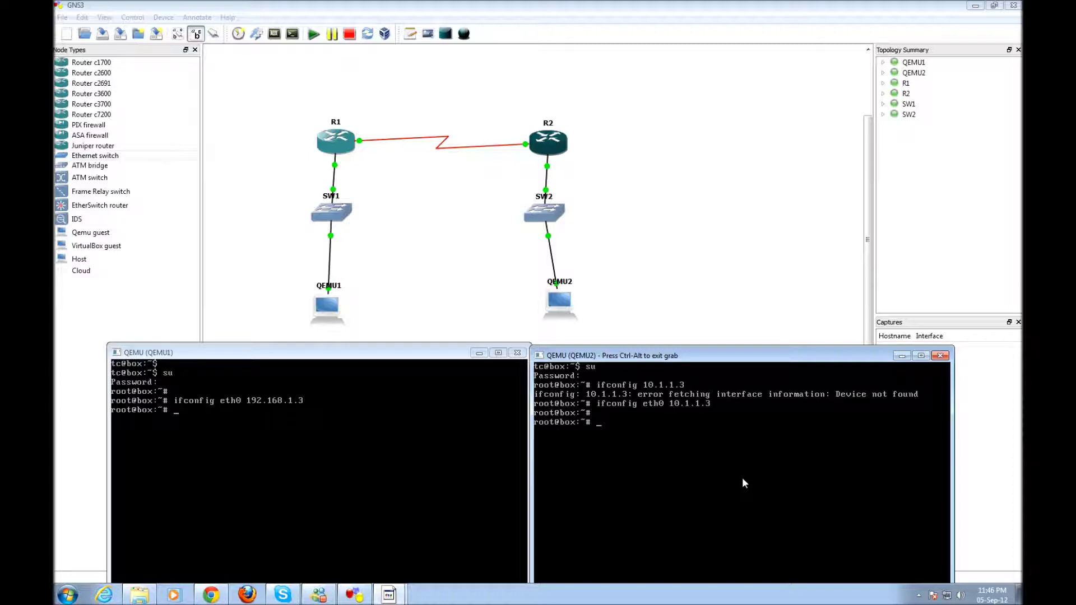
pyautogui.hotkey('ctrl', 'alt')
pyautogui.click(367, 197)
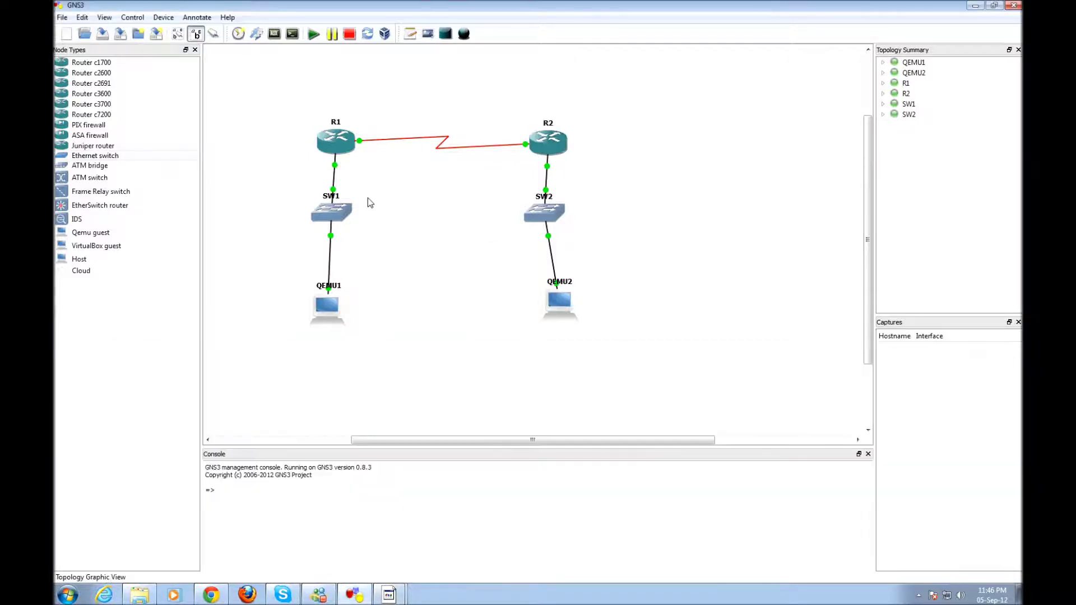
# Open a console to R1 and enter privileged mode with en
pyautogui.rightClick(338, 145)
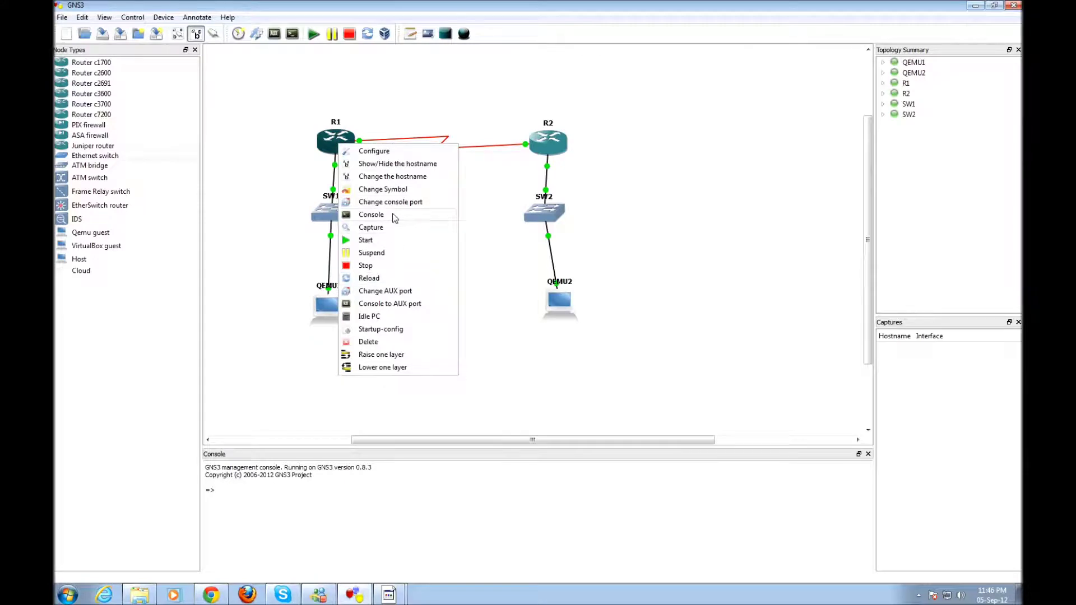
pyautogui.click(94, 286)
pyautogui.press('Return')
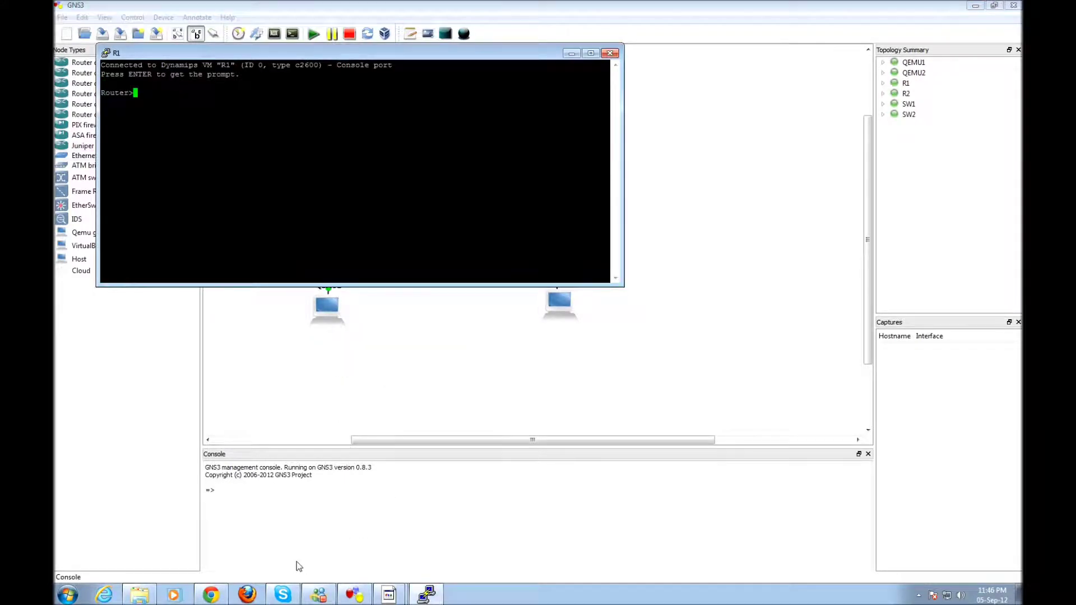
pyautogui.write('en')
pyautogui.press('Return')
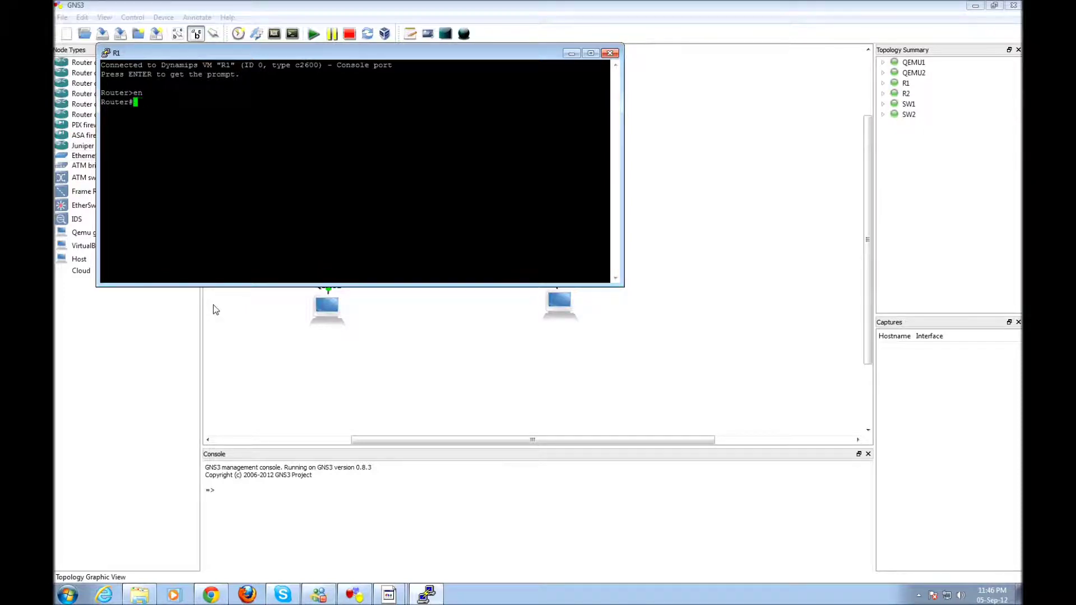
pyautogui.click(247, 357)
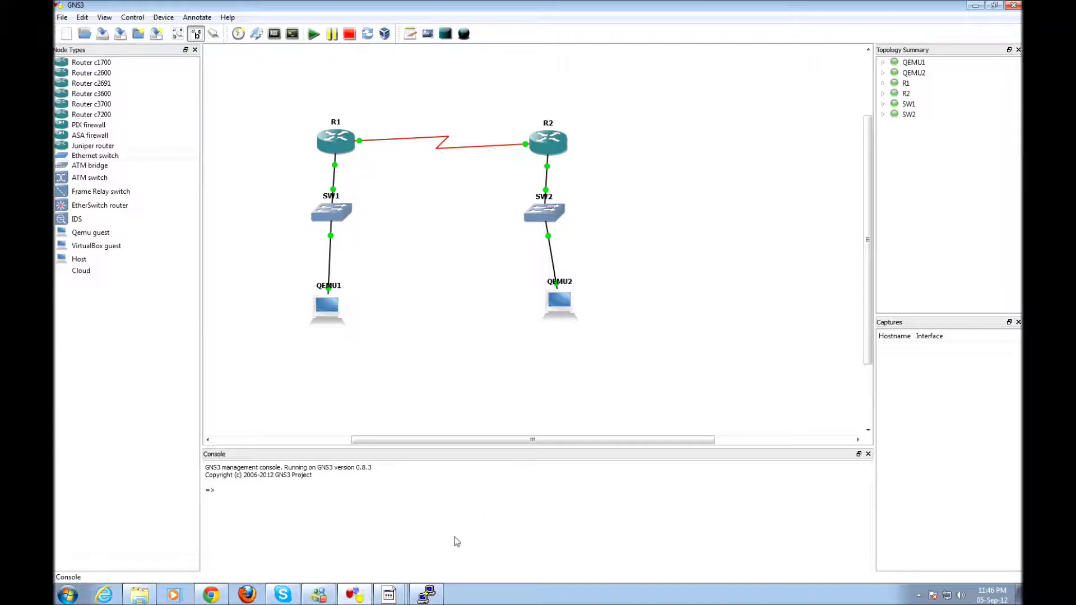
pyautogui.click(425, 594)
# Give R1's FastEthernet1/0 192.168.1.1 255.255.255.0 and enable it
pyautogui.write('config t')
pyautogui.press('Return')
pyautogui.write('int fa')
pyautogui.press('BackSpace')
pyautogui.write('1/0')
pyautogui.press('Return')
pyautogui.write('ip address 192.167')
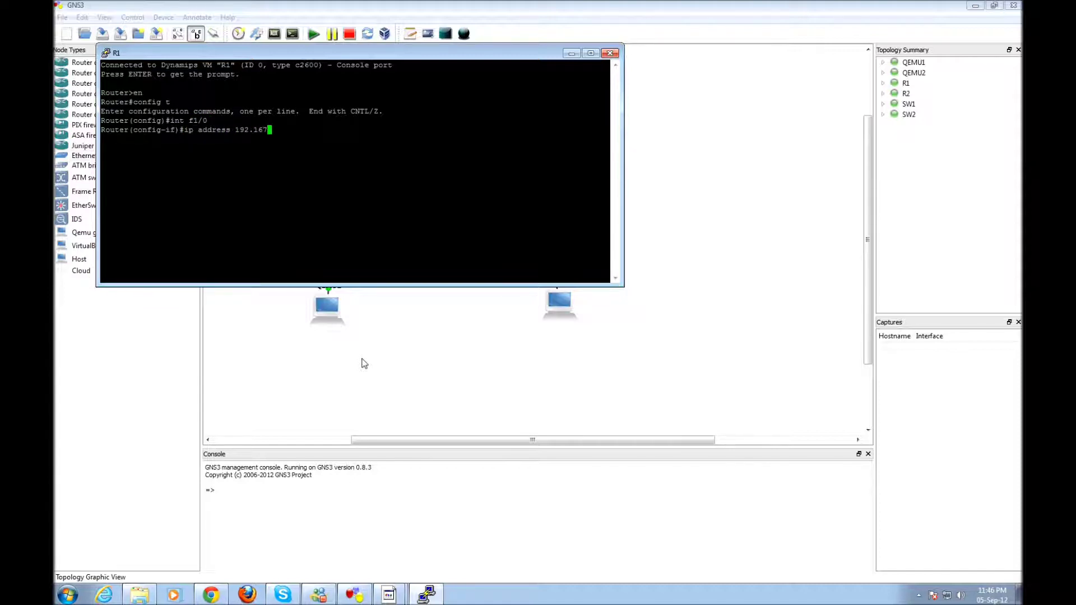
pyautogui.press('BackSpace')
pyautogui.write('8.1.1 255.25')
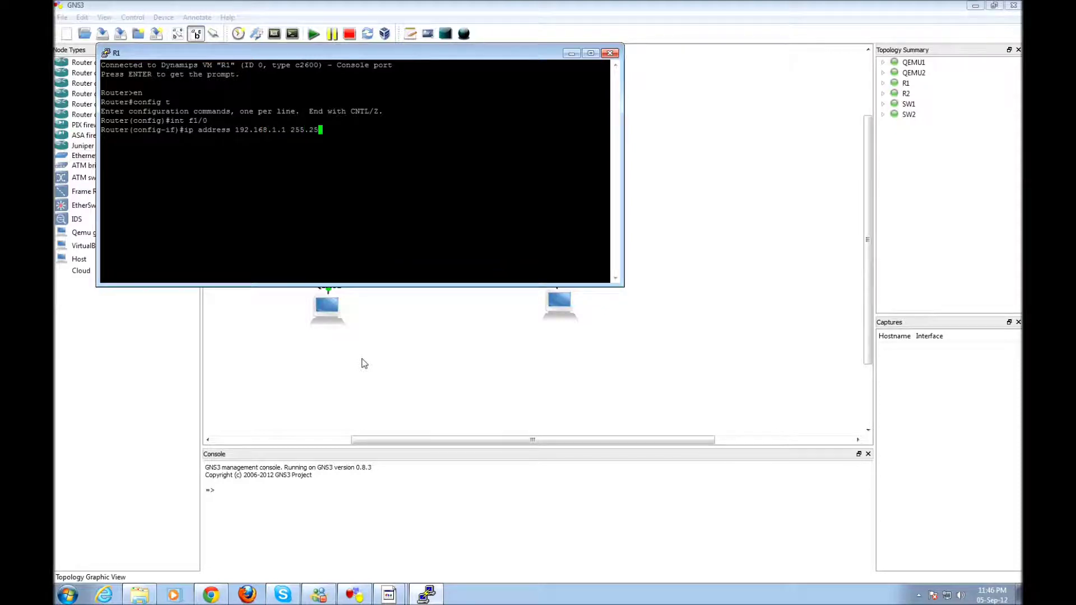
pyautogui.write('5.255.0')
pyautogui.press('Return')
pyautogui.write('no shut')
pyautogui.press('Return')
pyautogui.hotkey('ctrl', 'z')
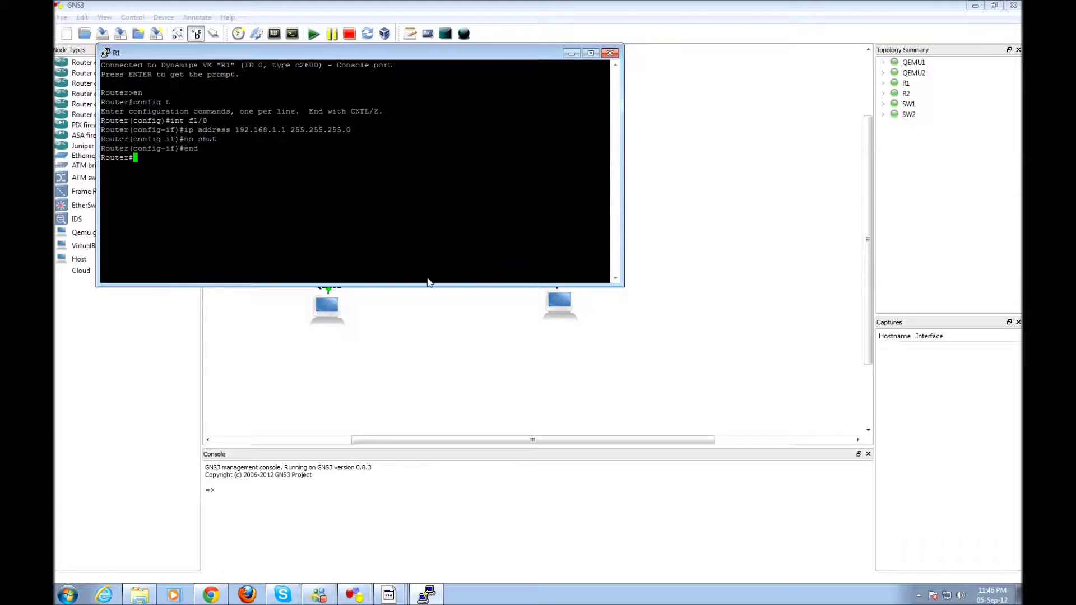
pyautogui.hotkey('alt', 'Tab')
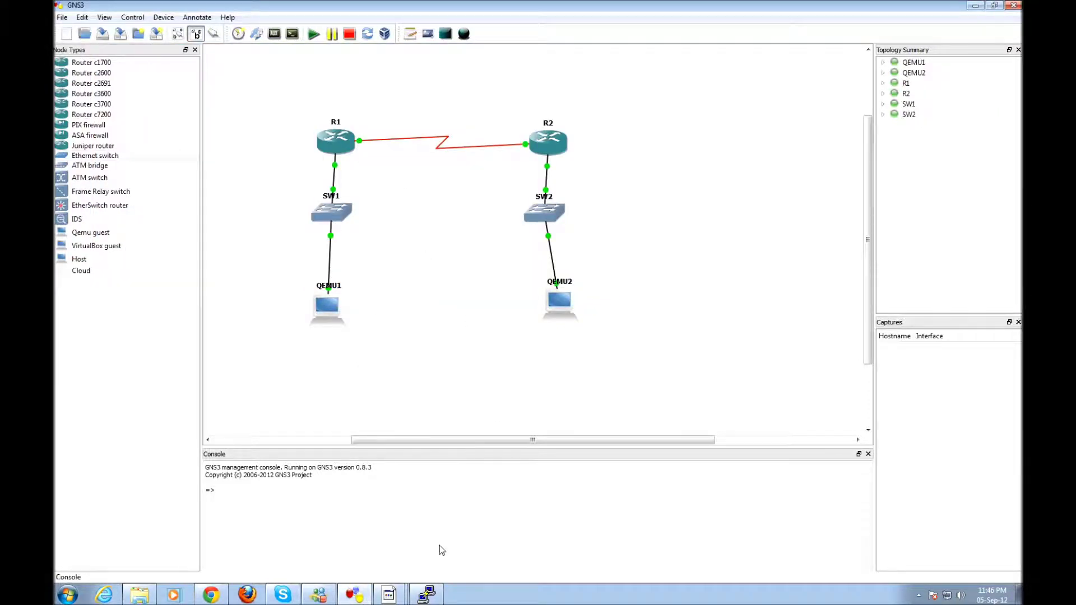
# Give R1's Serial0/0 172.16.0.1 255.255.0.0, enable it, and exit configuration
pyautogui.click(426, 595)
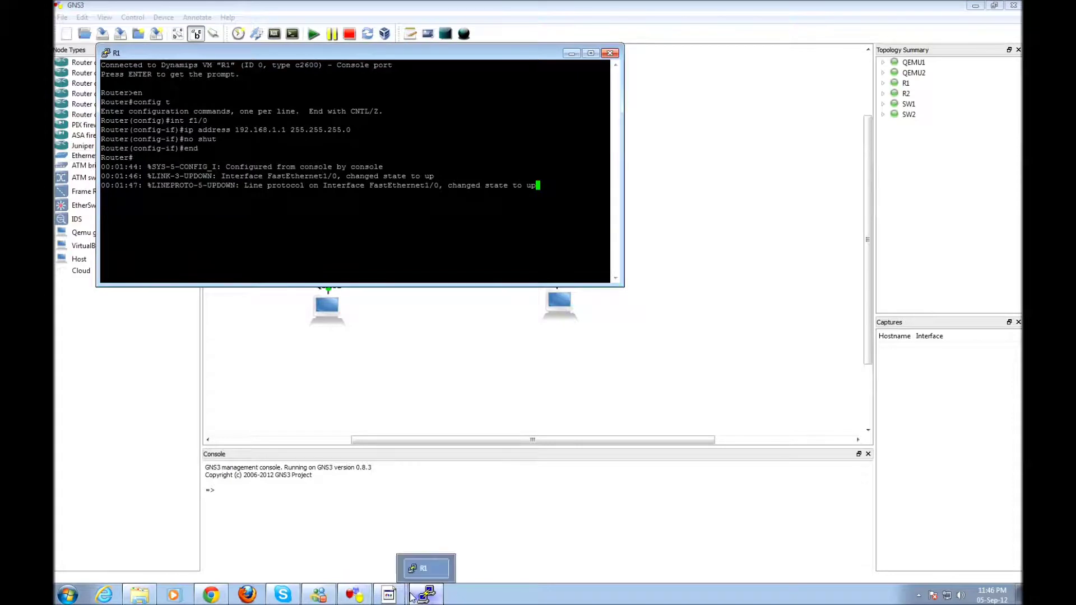
pyautogui.press('Return')
pyautogui.write('config t')
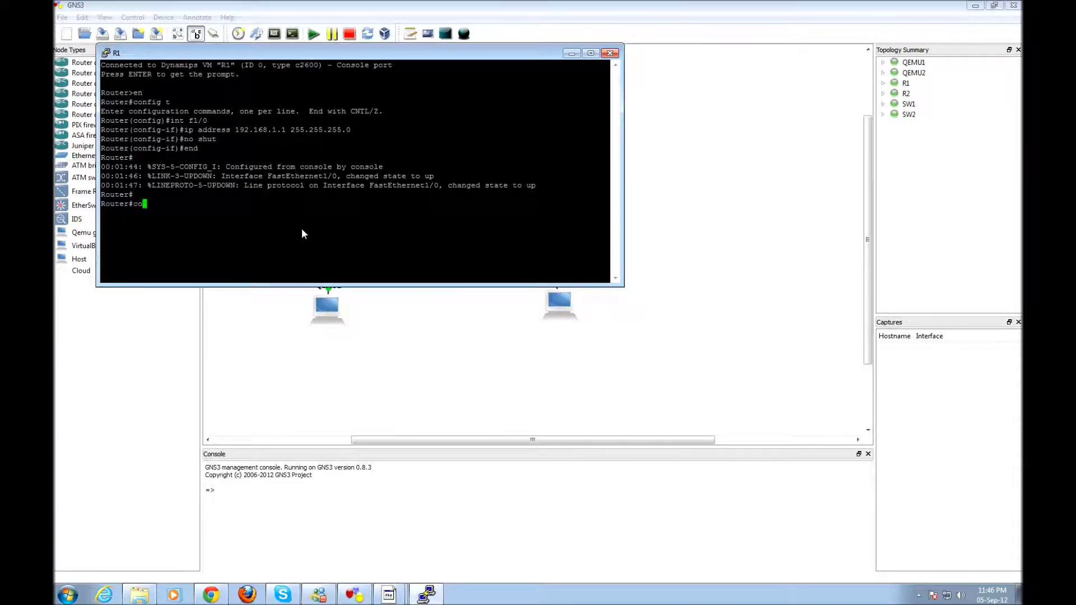
pyautogui.press('Return')
pyautogui.write('int s0/0')
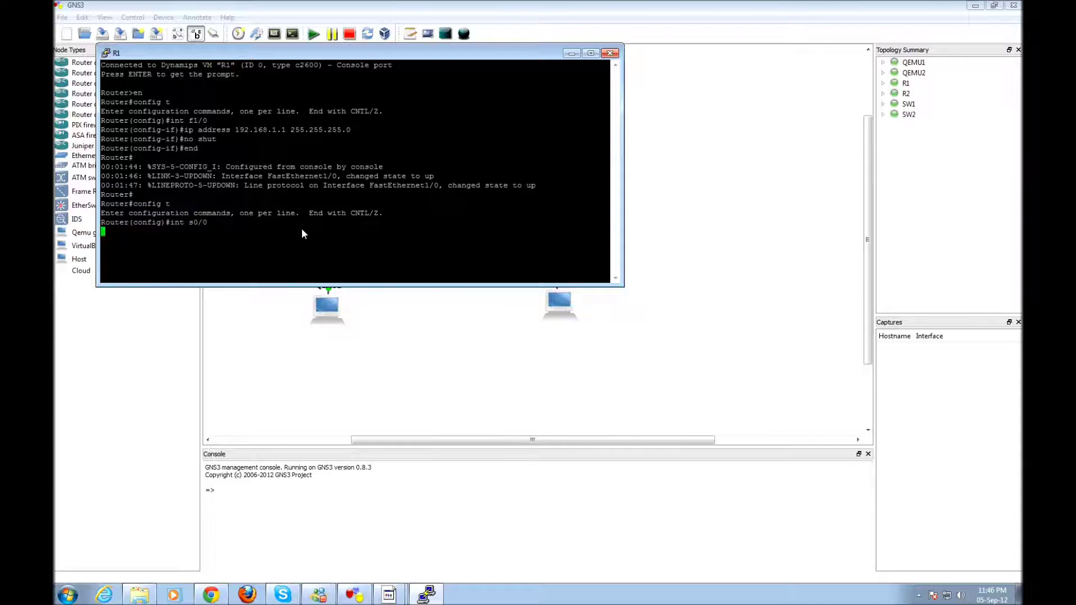
pyautogui.press('Return')
pyautogui.write('ip address 172.')
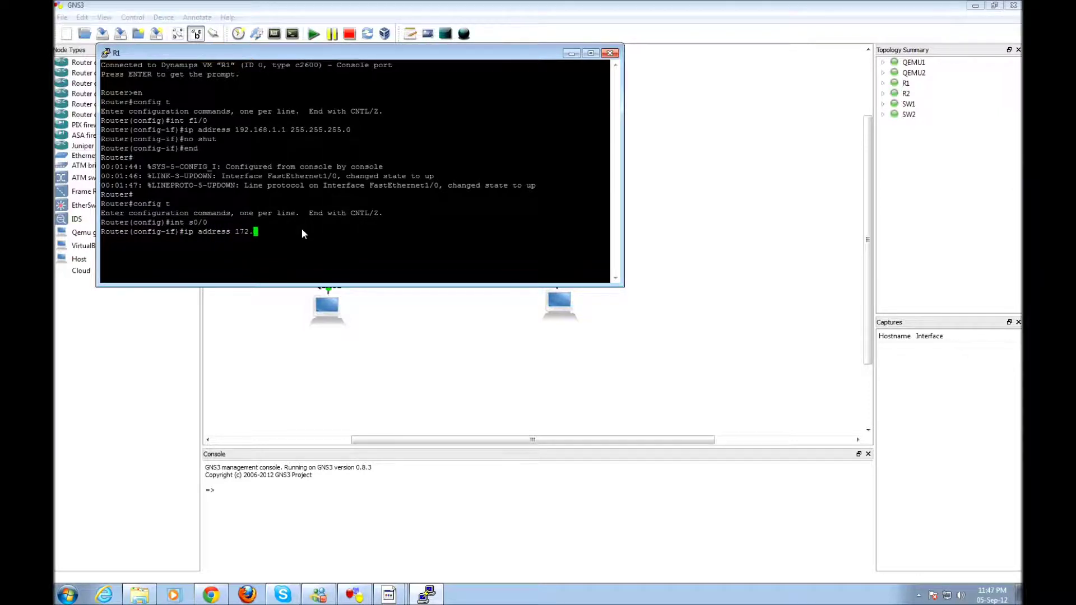
pyautogui.write('16.0.1 255.255.0.0')
pyautogui.press('Return')
pyautogui.write('no shut')
pyautogui.press('Return')
pyautogui.write('end')
pyautogui.press('Return')
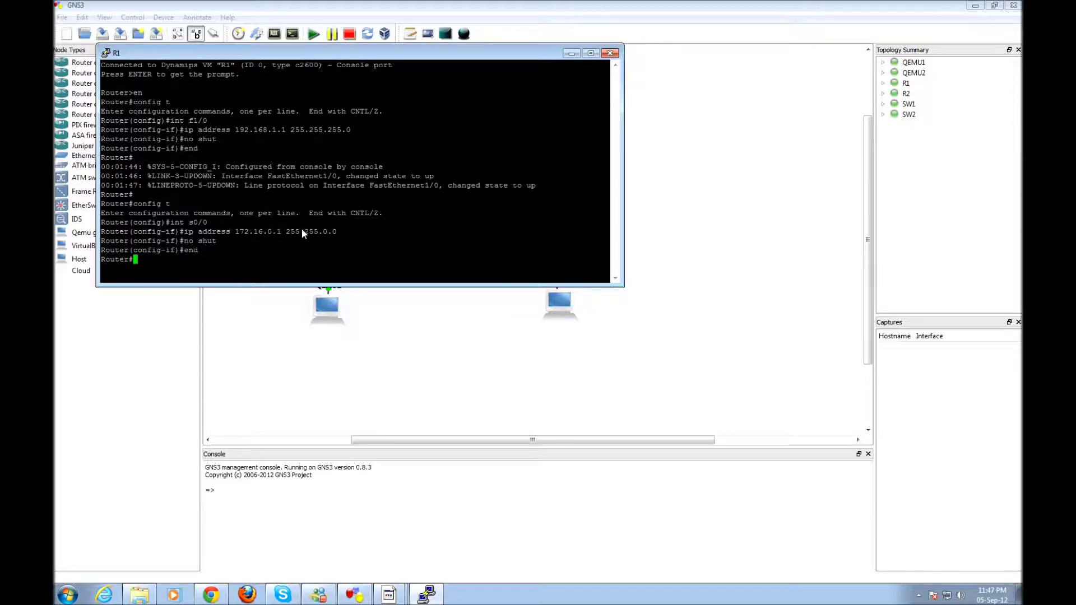
pyautogui.click(571, 53)
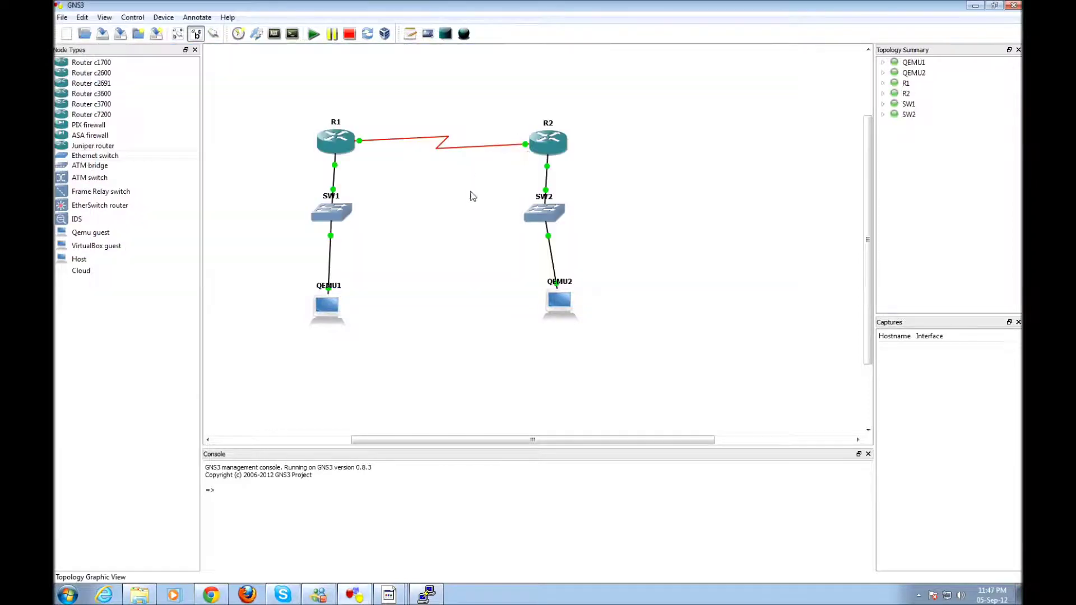
# Open a console to R2 and enter configuration for FastEthernet1/0
pyautogui.rightClick(553, 138)
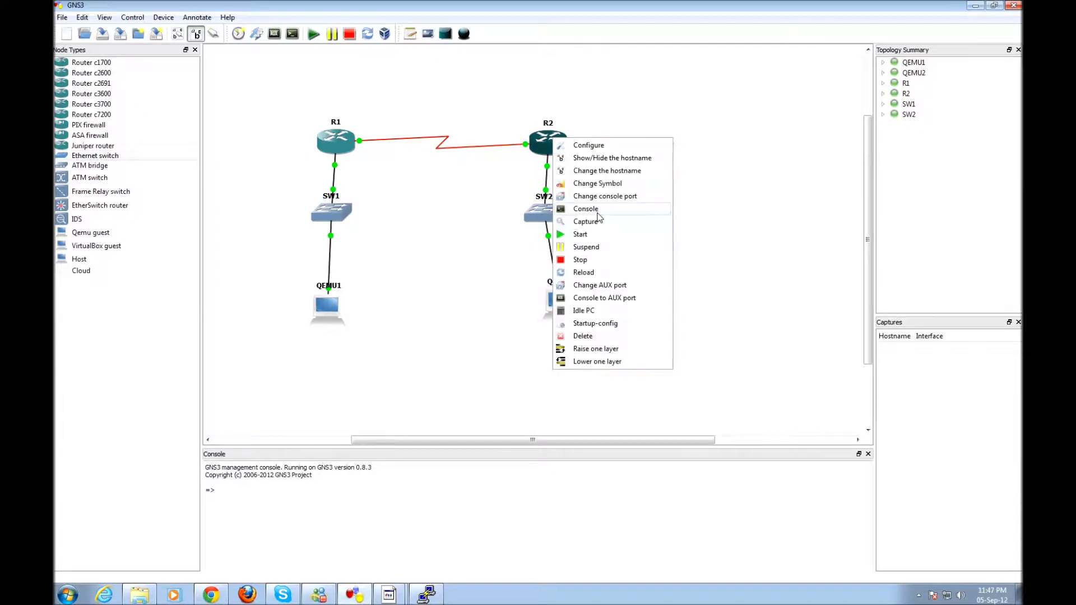
pyautogui.click(598, 211)
pyautogui.press('Return')
pyautogui.press('Return')
pyautogui.press('Return')
pyautogui.write('en')
pyautogui.press('Return')
pyautogui.write('config t')
pyautogui.press('Return')
pyautogui.write('int f1/0')
pyautogui.press('Return')
# Give R2's FastEthernet1/0 10.1.1.1 255.0.0.0 and enable it
pyautogui.write('ip address 10')
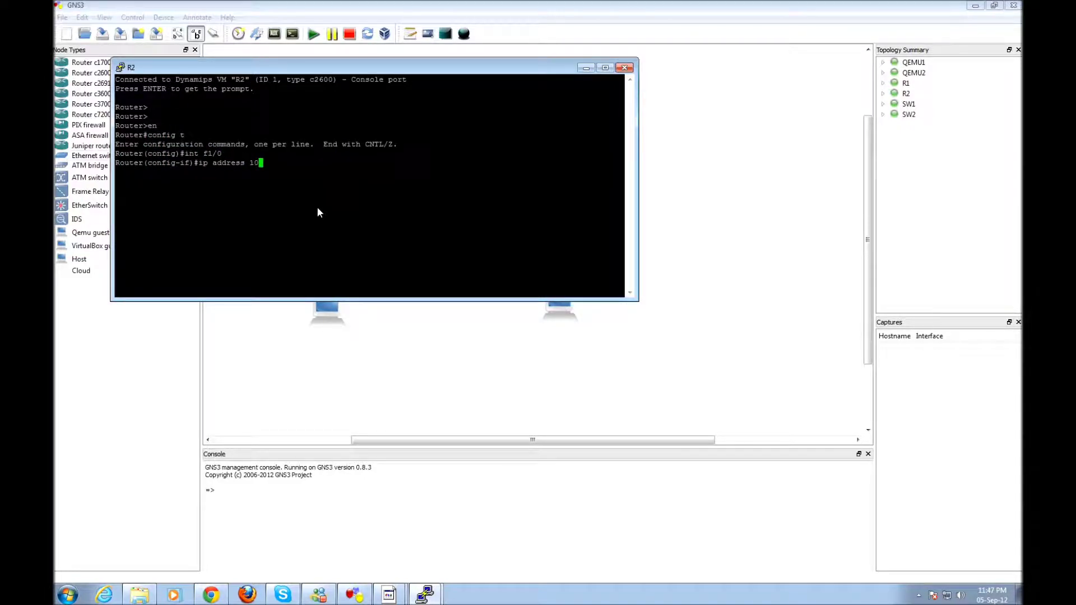
pyautogui.write('.1.1.1 255.25')
pyautogui.write('0.0.0')
pyautogui.press('Return')
pyautogui.write('no sdhu')
pyautogui.press('BackSpace')
pyautogui.press('BackSpace')
pyautogui.press('BackSpace')
pyautogui.write('hut')
pyautogui.press('Return')
pyautogui.write('end')
pyautogui.press('Return')
# Re-enter configuration mode on R2 and select Serial0/0
pyautogui.write('i')
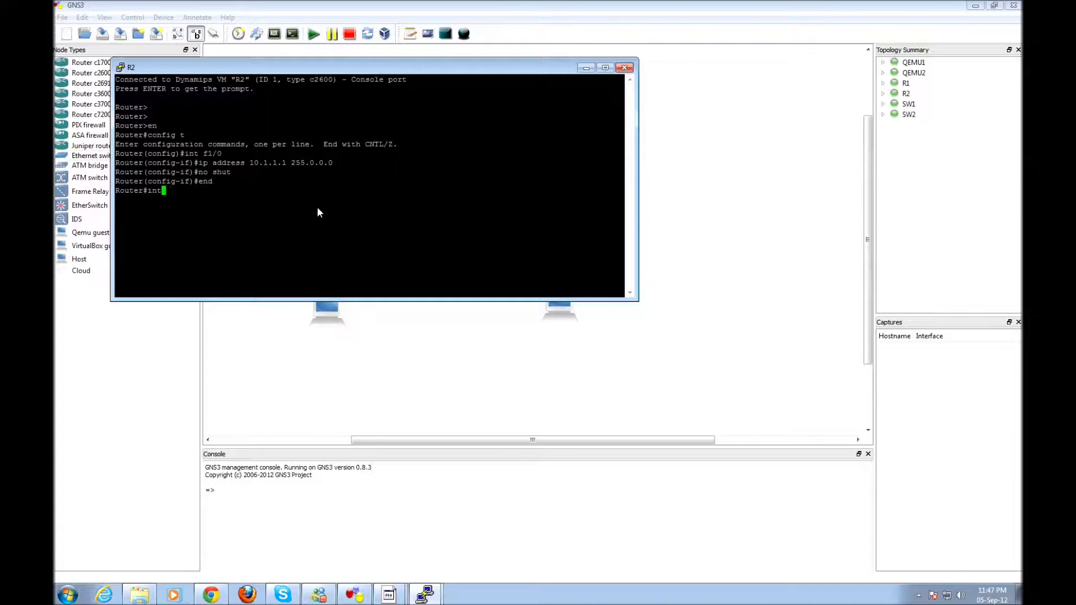
pyautogui.press('BackSpace')
pyautogui.press('Return')
pyautogui.write('config t')
pyautogui.press('Return')
pyautogui.write('int s0/0')
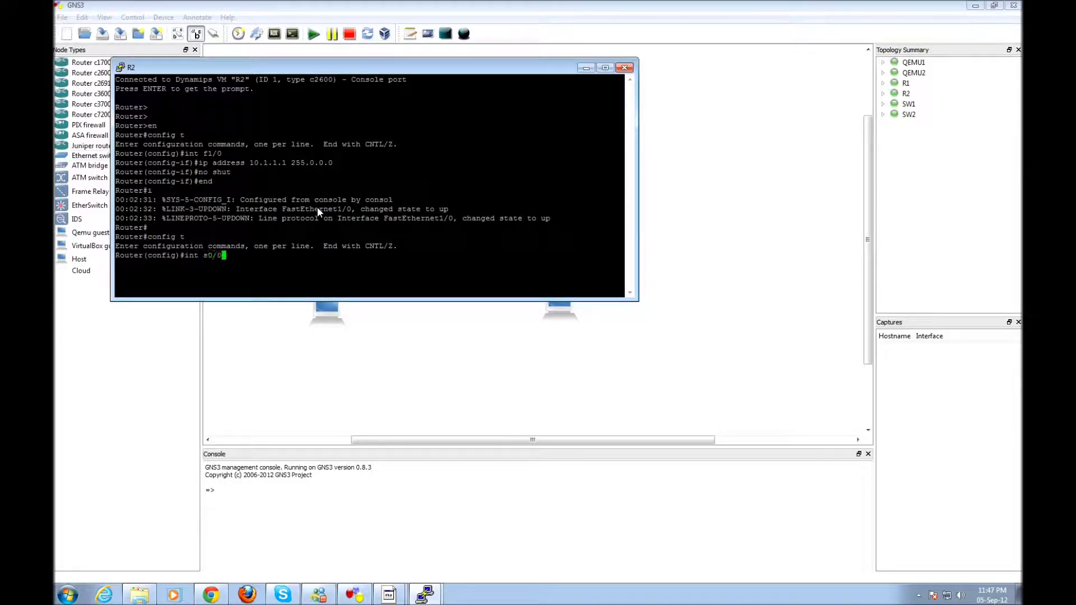
pyautogui.press('Return')
# Give R2's Serial0/0 172.16.0.2 255.255.0.0, enable it, and exit configuration
pyautogui.click(566, 360)
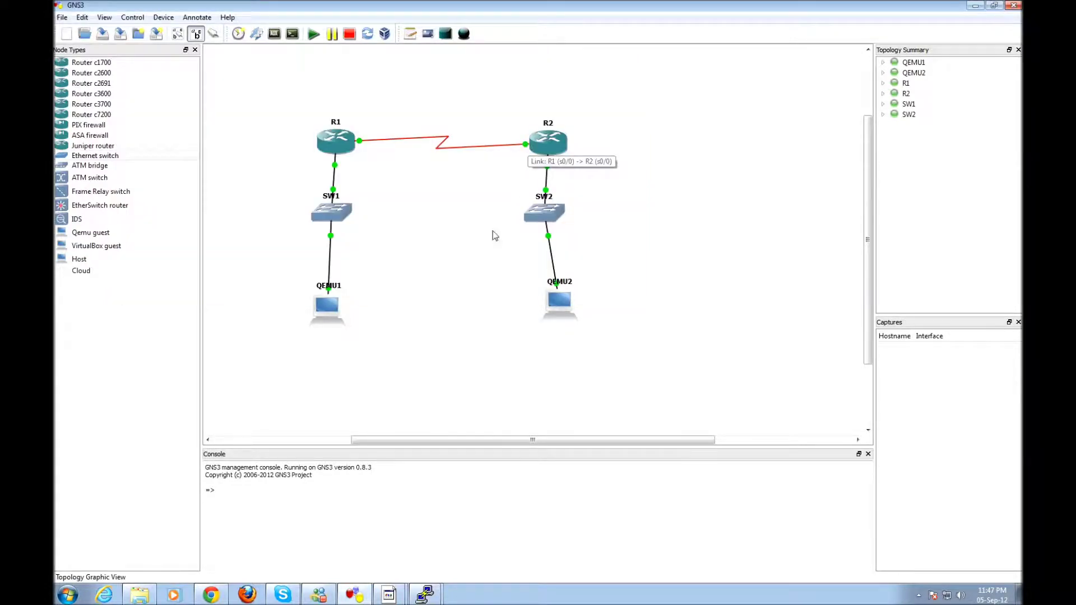
pyautogui.moveTo(425, 594)
pyautogui.click(432, 572)
pyautogui.press('Return')
pyautogui.write('ip ad')
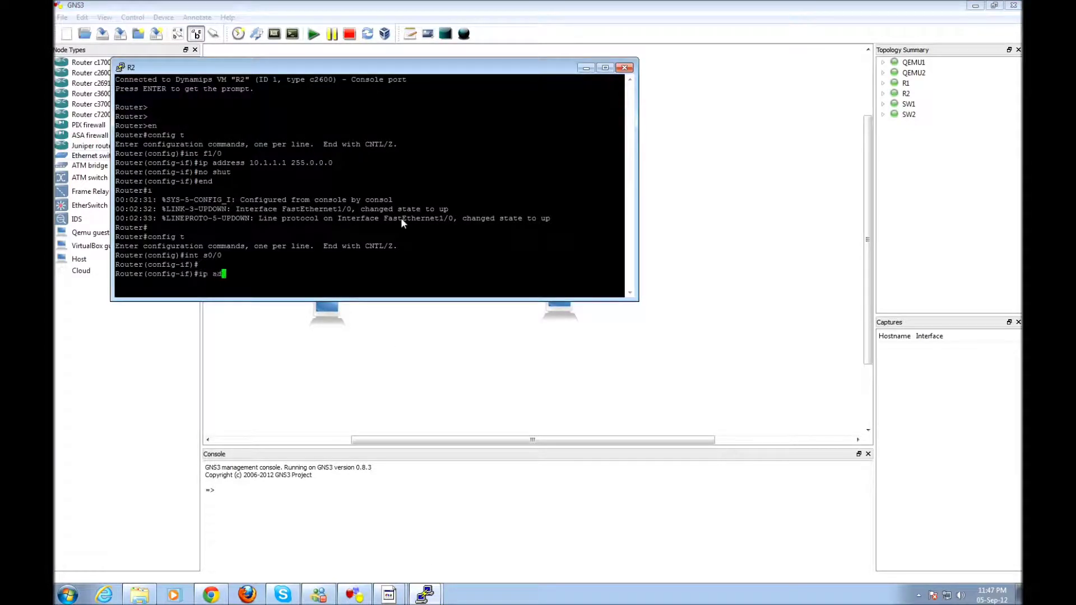
pyautogui.write('dress 172.16.0.2 255.255.0.0')
pyautogui.press('Return')
pyautogui.write('no shut')
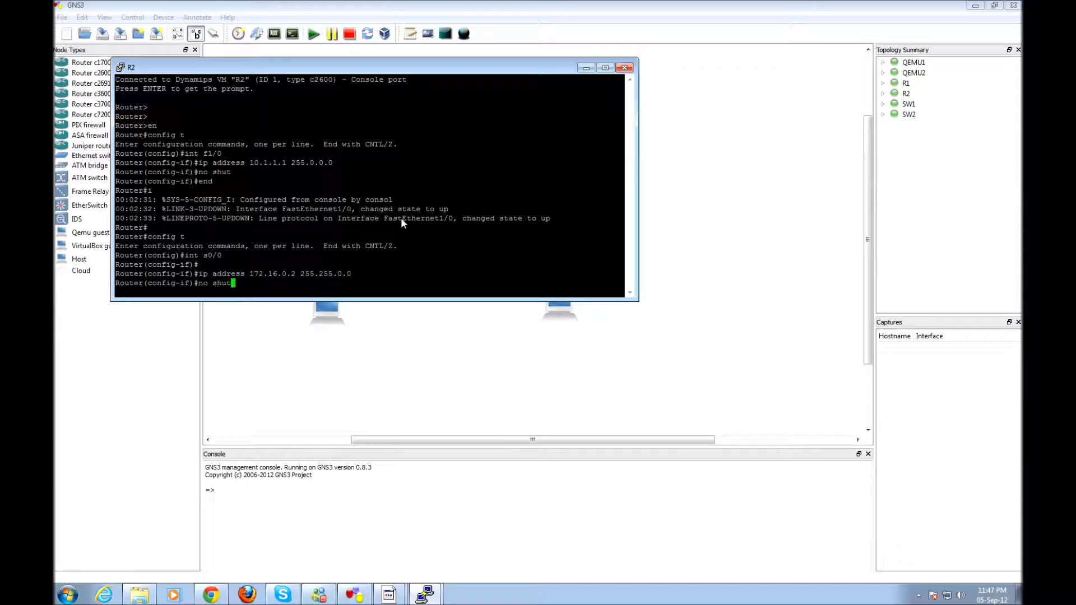
pyautogui.press('Return')
pyautogui.press('Return')
pyautogui.write('end')
pyautogui.press('Return')
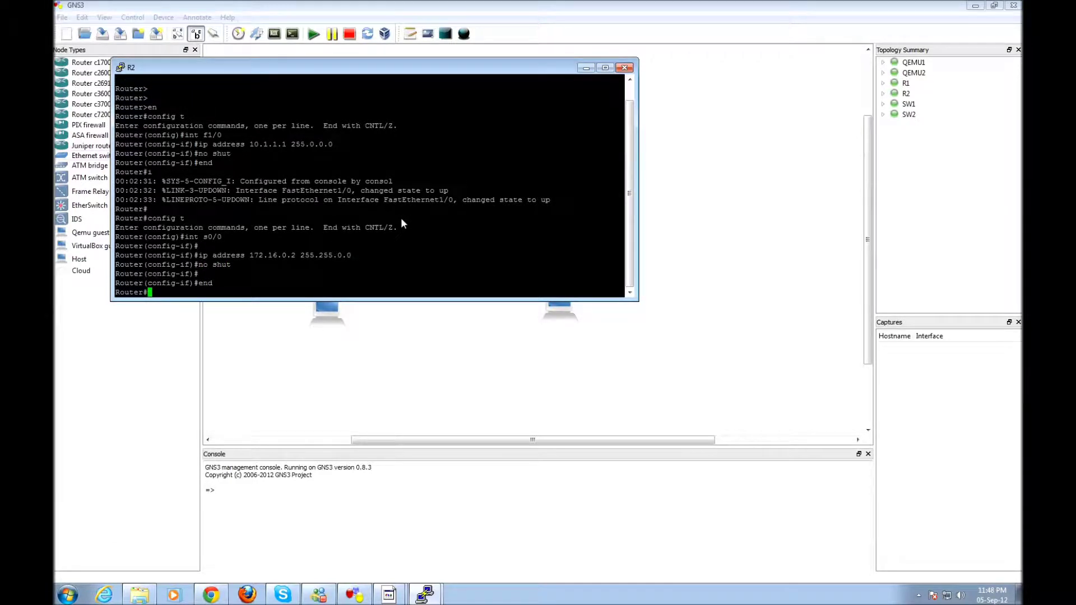
# Ping R1's serial address 172.16.0.1 from R2, repeat it, then return to the topology
pyautogui.press('Return')
pyautogui.press('Return')
pyautogui.write('ping 172.16.32')
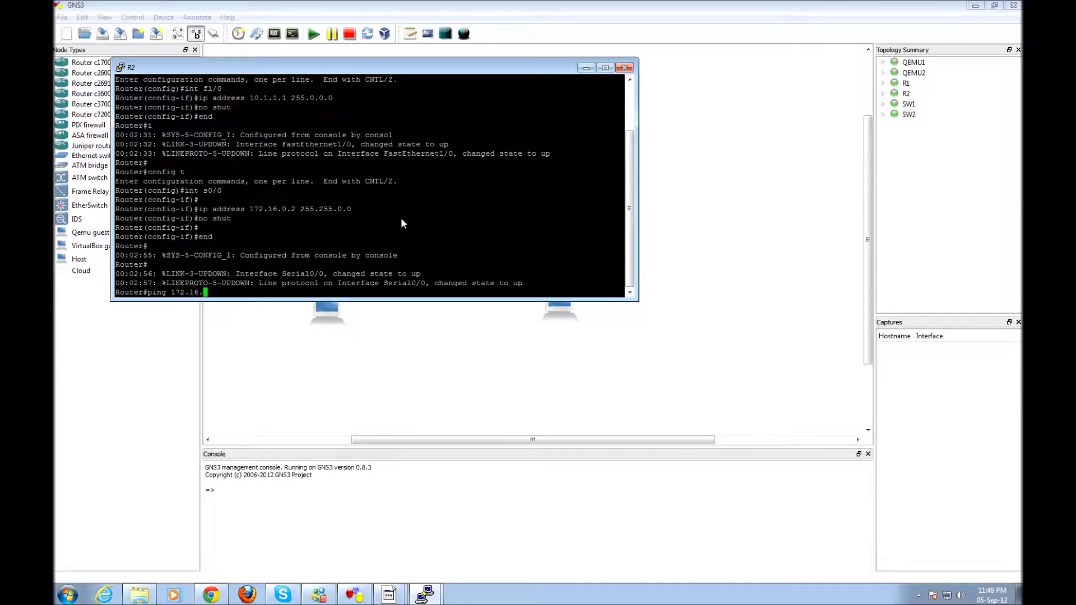
pyautogui.press('BackSpace')
pyautogui.press('BackSpace')
pyautogui.write('0.1')
pyautogui.press('Return')
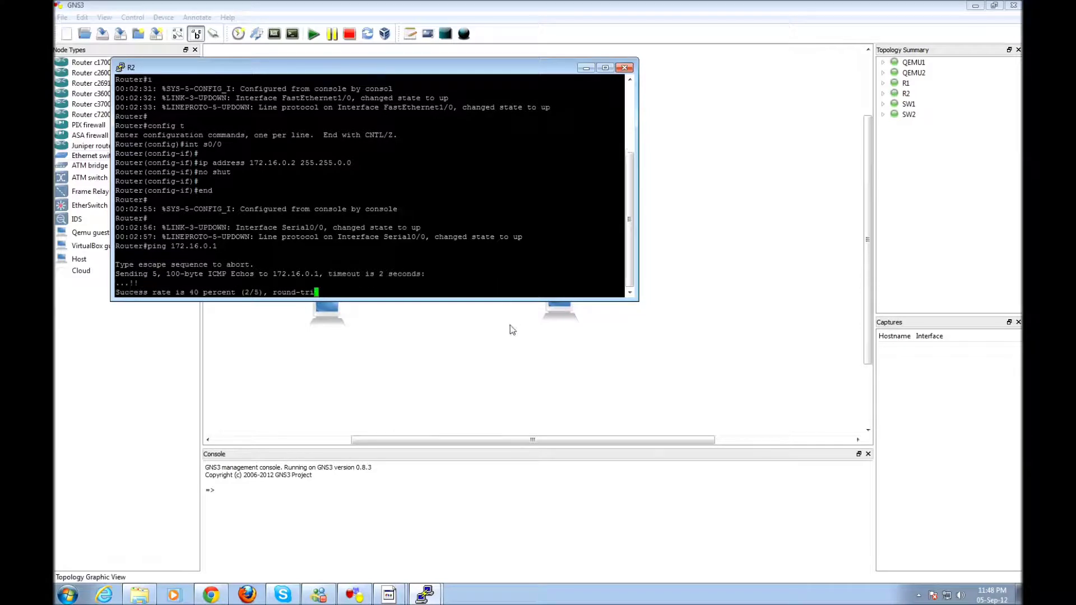
pyautogui.press('Up')
pyautogui.press('Return')
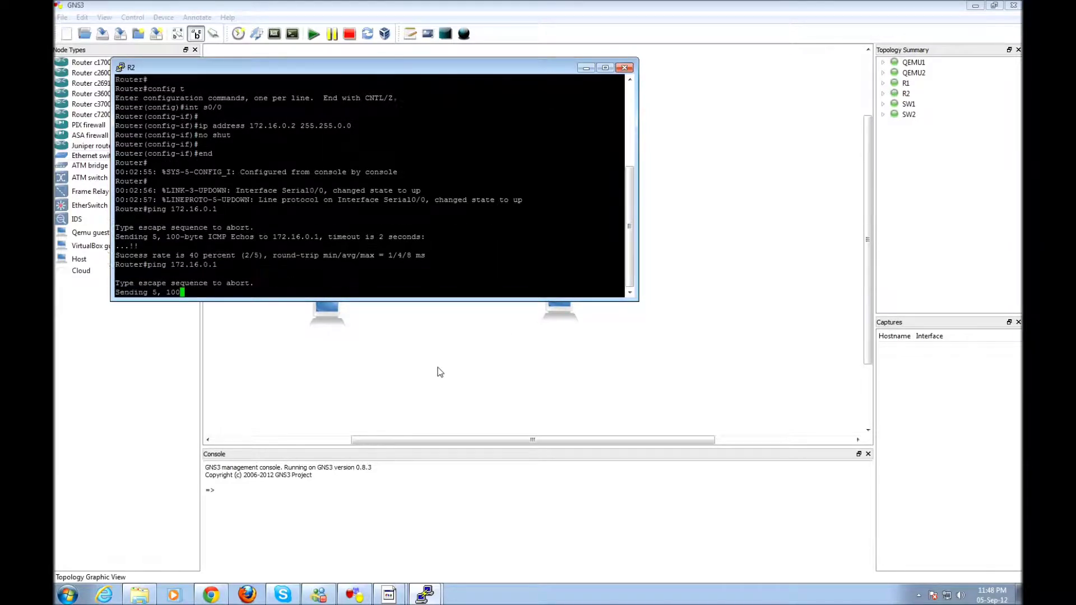
pyautogui.press('Return')
pyautogui.click(440, 372)
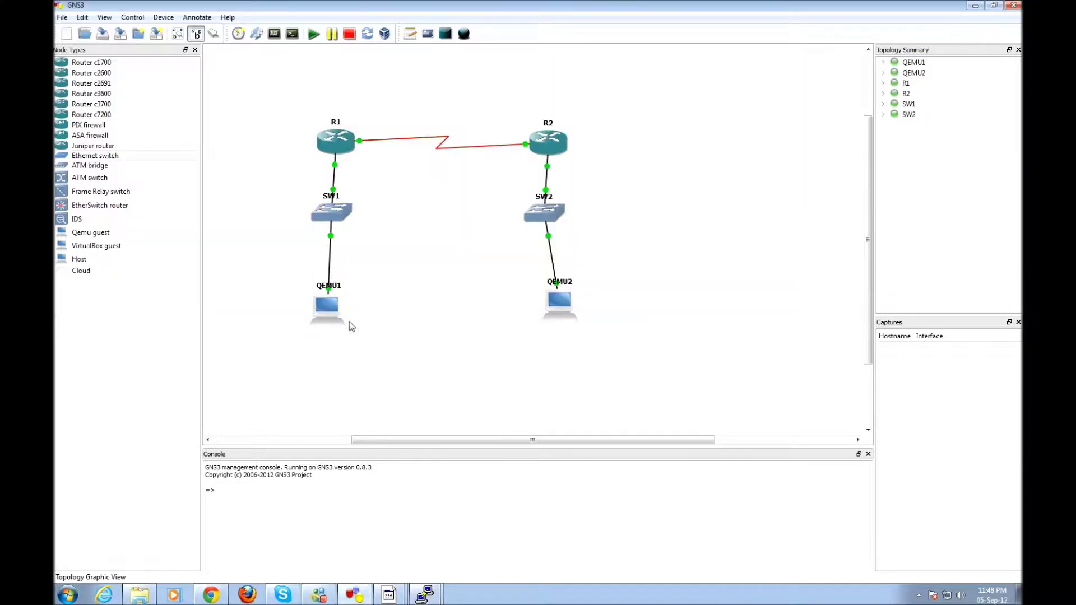
# Bring up the QEMU1 and QEMU2 host consoles from the taskbar
pyautogui.rightClick(558, 304)
pyautogui.click(404, 469)
pyautogui.click(425, 593)
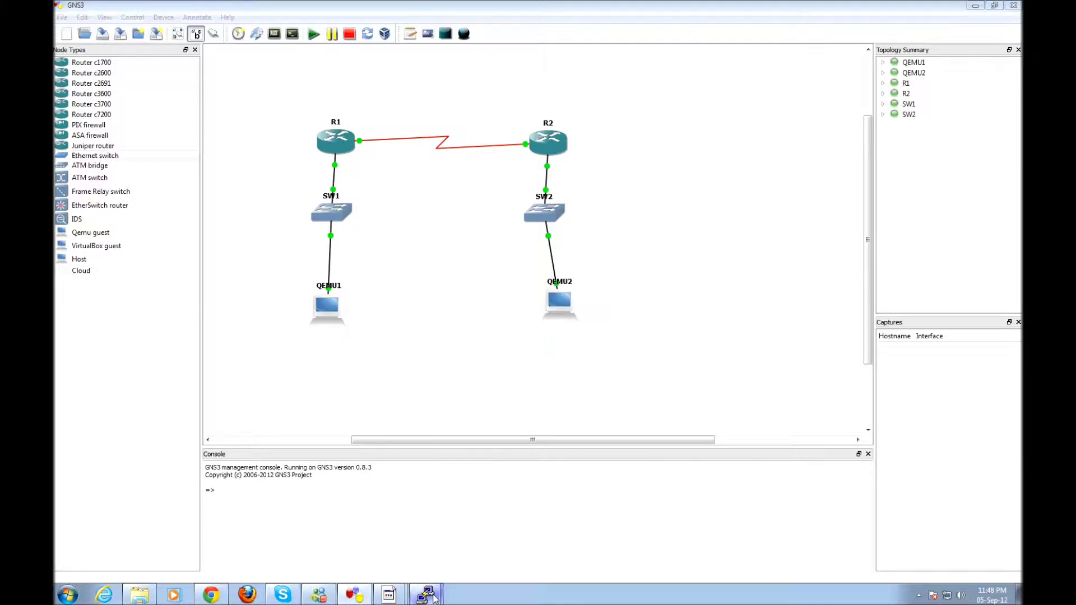
pyautogui.moveTo(396, 597)
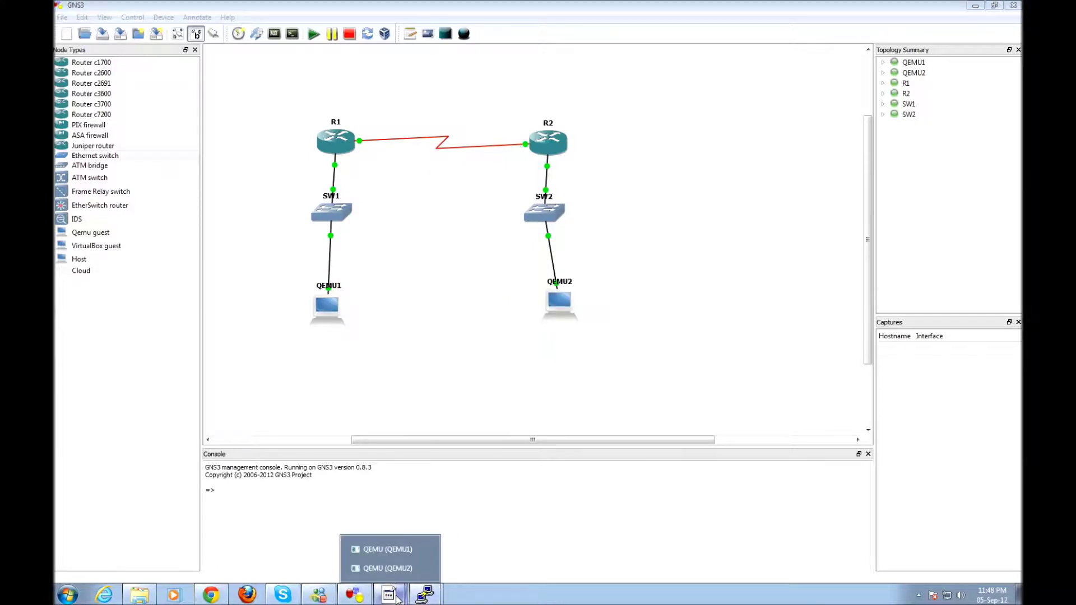
pyautogui.click(368, 549)
pyautogui.click(392, 568)
# In QEMU2, check the routing table and add a default route via gateway 10.1.1.1
pyautogui.click(743, 479)
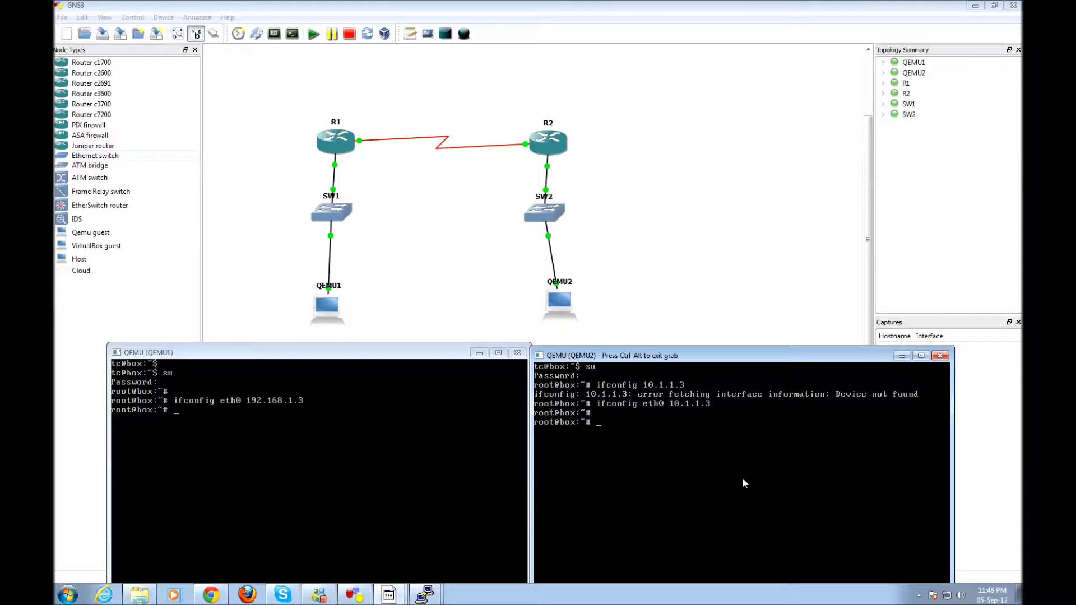
pyautogui.write('route')
pyautogui.press('Return')
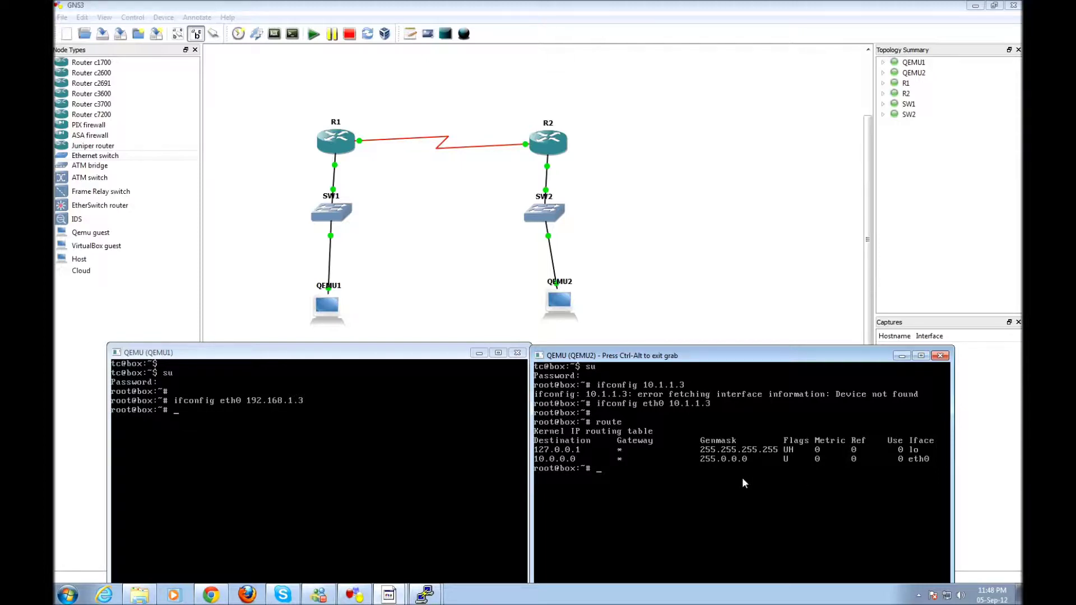
pyautogui.press('Return')
pyautogui.write('riyte')
pyautogui.press('BackSpace')
pyautogui.press('BackSpace')
pyautogui.press('BackSpace')
pyautogui.press('BackSpace')
pyautogui.press('BackSpace')
pyautogui.write('oute add default gw ')
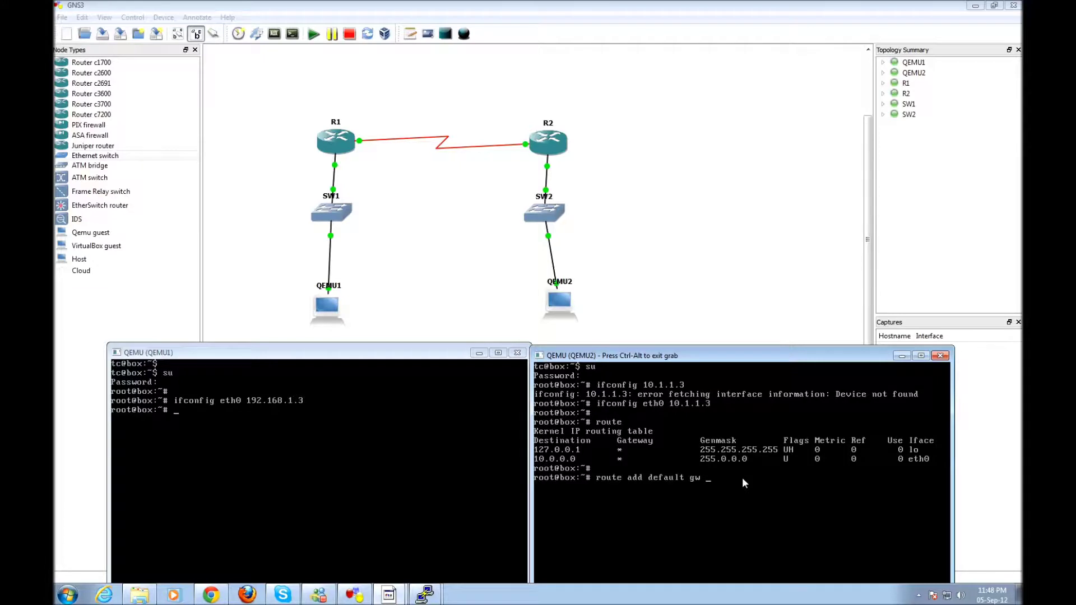
pyautogui.write('10.1.1.1')
pyautogui.press('Return')
pyautogui.press('Return')
pyautogui.write('route')
pyautogui.press('Return')
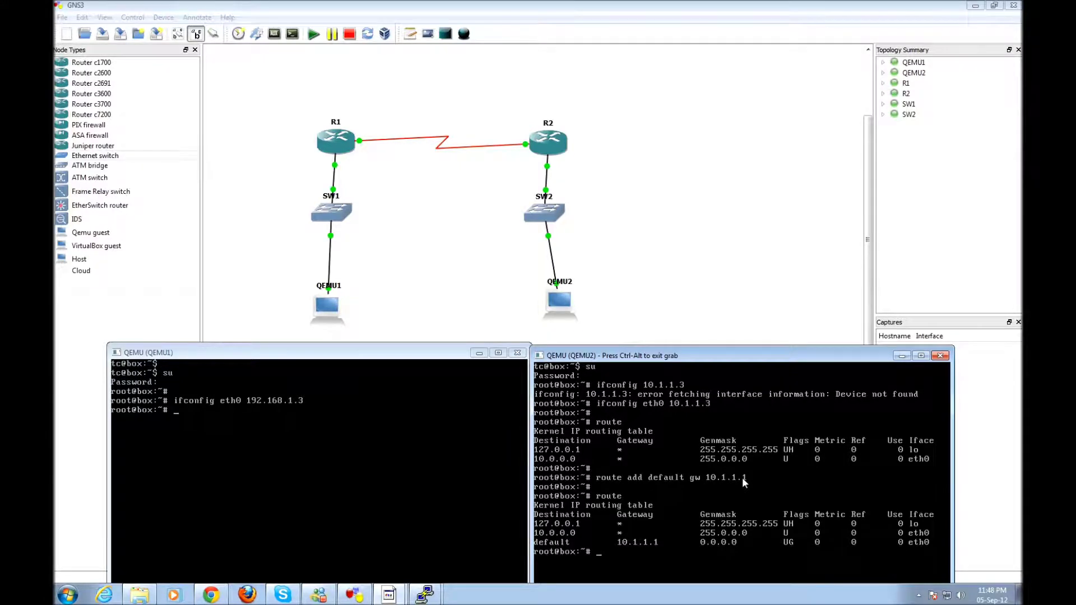
pyautogui.hotkey('ctrl', 'alt')
pyautogui.click(859, 543)
# In QEMU1, add a default route via gateway 192.168.1.1
pyautogui.hotkey('ctrl', 'alt')
pyautogui.click(319, 475)
pyautogui.press('Return')
pyautogui.write('route add default gw 192.168.1.1')
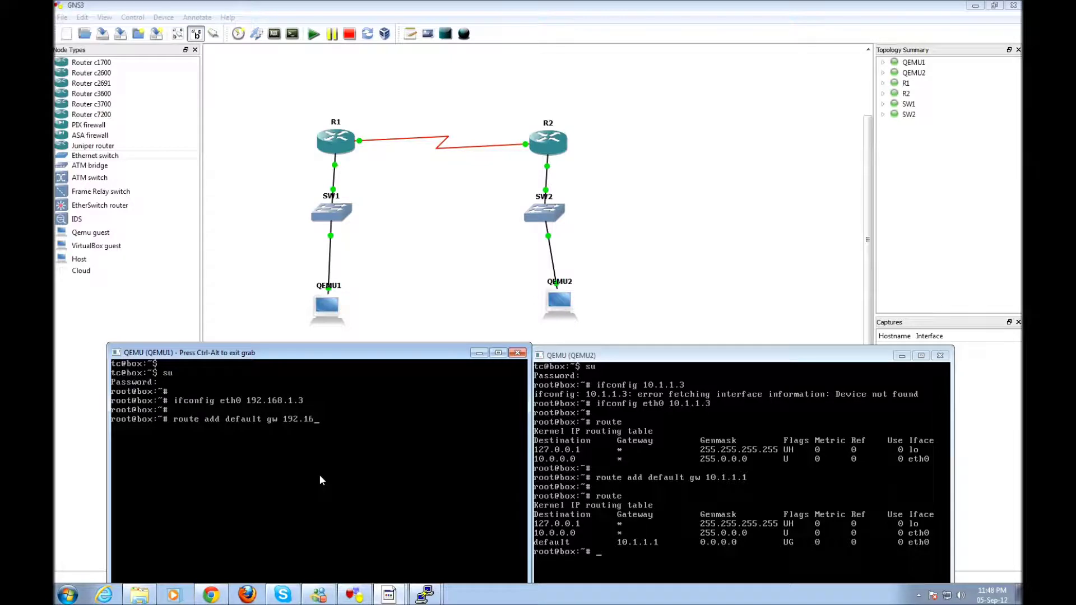
pyautogui.press('Return')
pyautogui.press('Return')
# Ping the gateway 192.168.1.1 from QEMU1 and stop to view the statistics
pyautogui.write('ping 192.168.1.1')
pyautogui.press('Return')
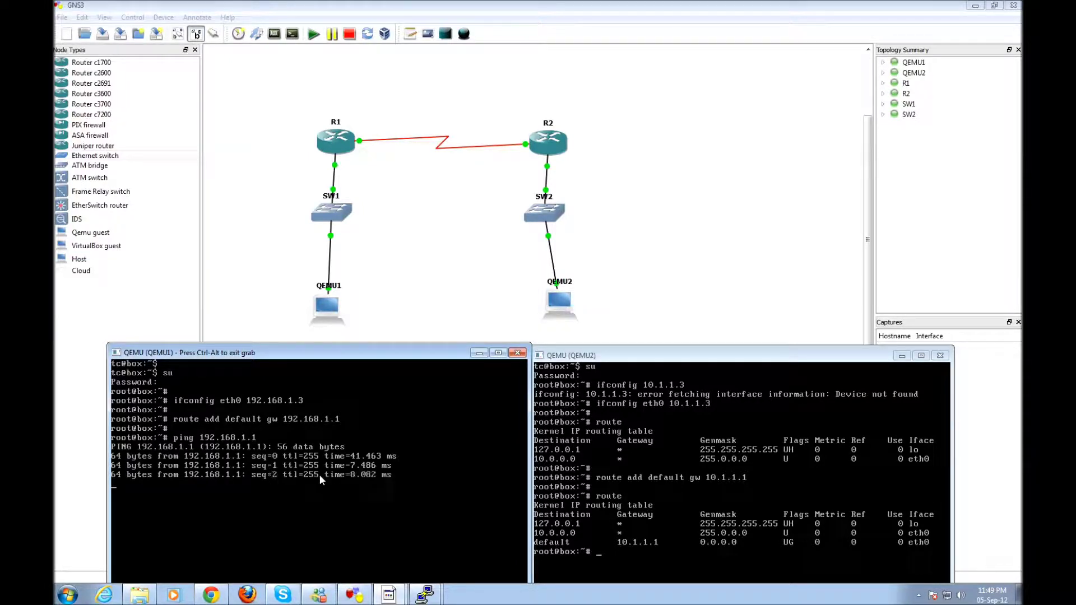
pyautogui.hotkey('ctrl', 'c')
pyautogui.hotkey('ctrl', 'alt')
# Ping the gateway 10.1.1.1 from QEMU2, then return to the topology view
pyautogui.click(742, 477)
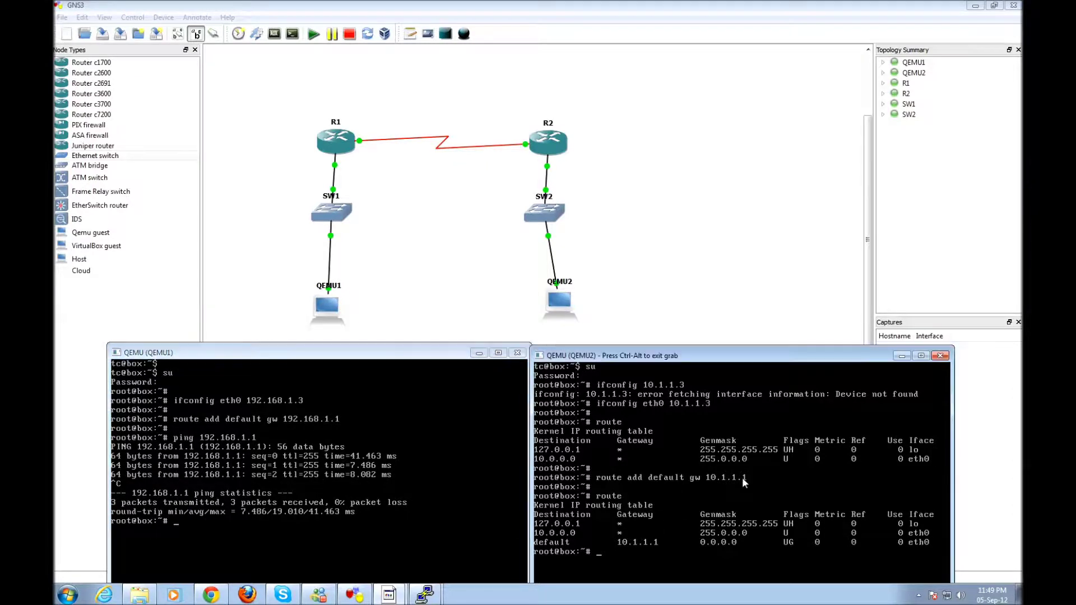
pyautogui.press('Return')
pyautogui.write('ping 10.1.1.1')
pyautogui.press('Return')
pyautogui.hotkey('ctrl', 'c')
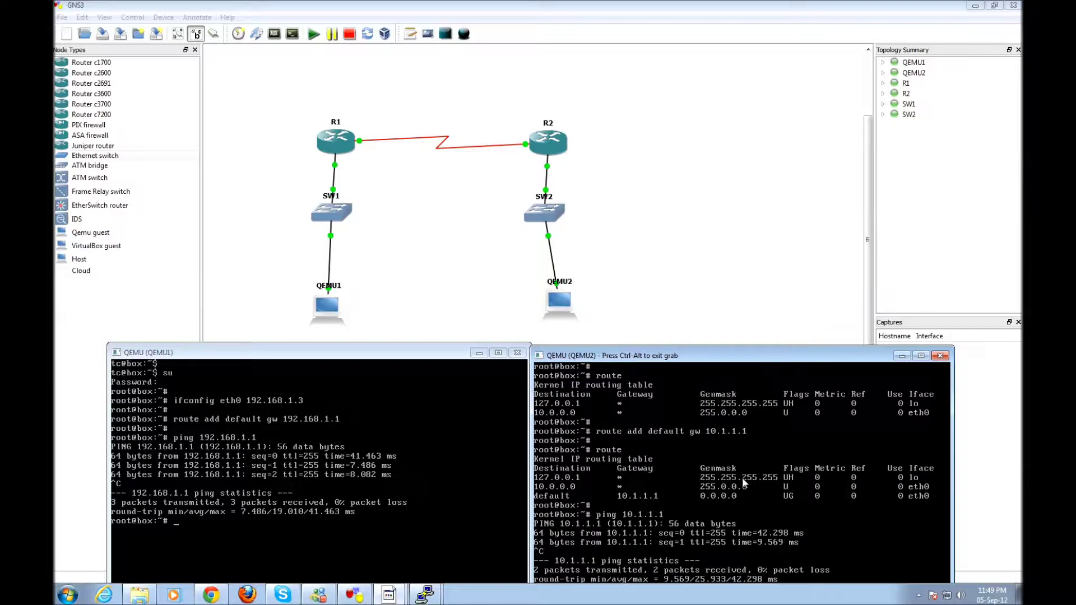
pyautogui.hotkey('ctrl', 'alt')
pyautogui.click(446, 202)
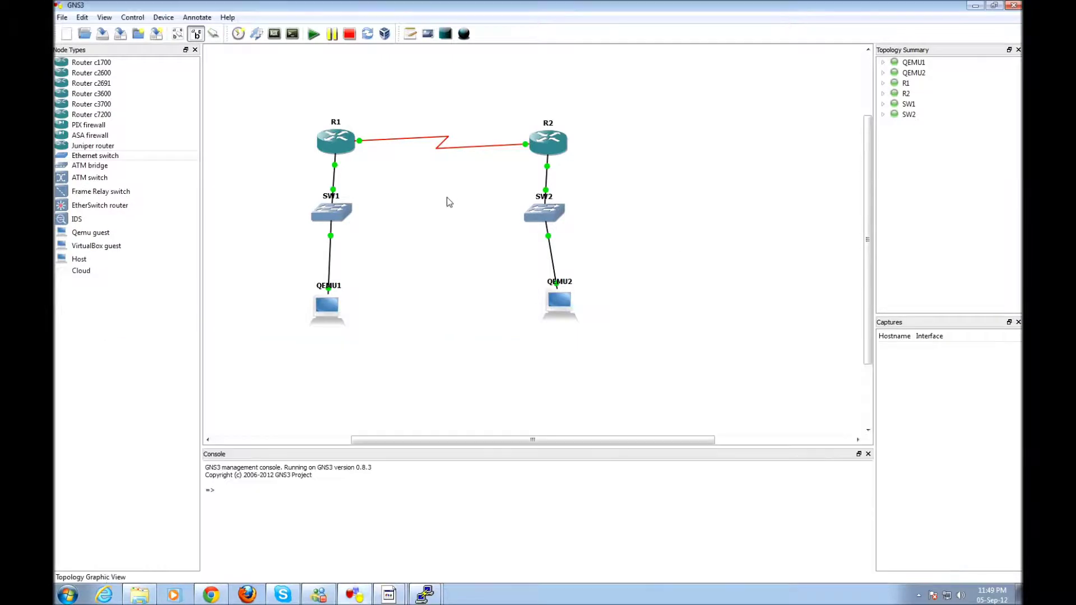
# Bring up R1's console and enter global configuration mode with config t
pyautogui.moveTo(424, 592)
pyautogui.click(424, 549)
pyautogui.press('Return')
pyautogui.press('Return')
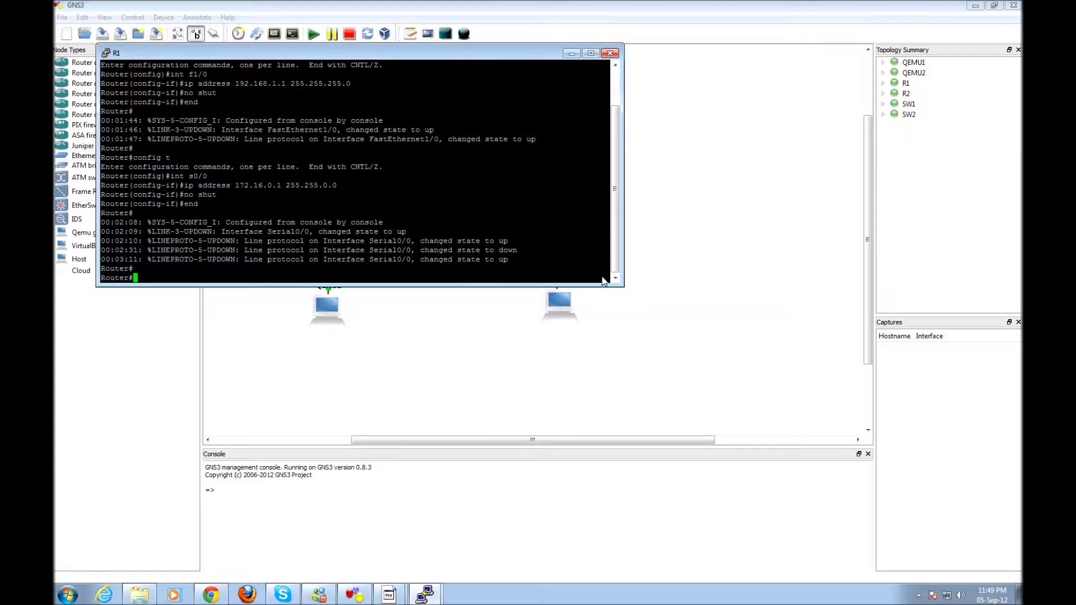
pyautogui.moveTo(387, 56); pyautogui.dragTo(377, 206)
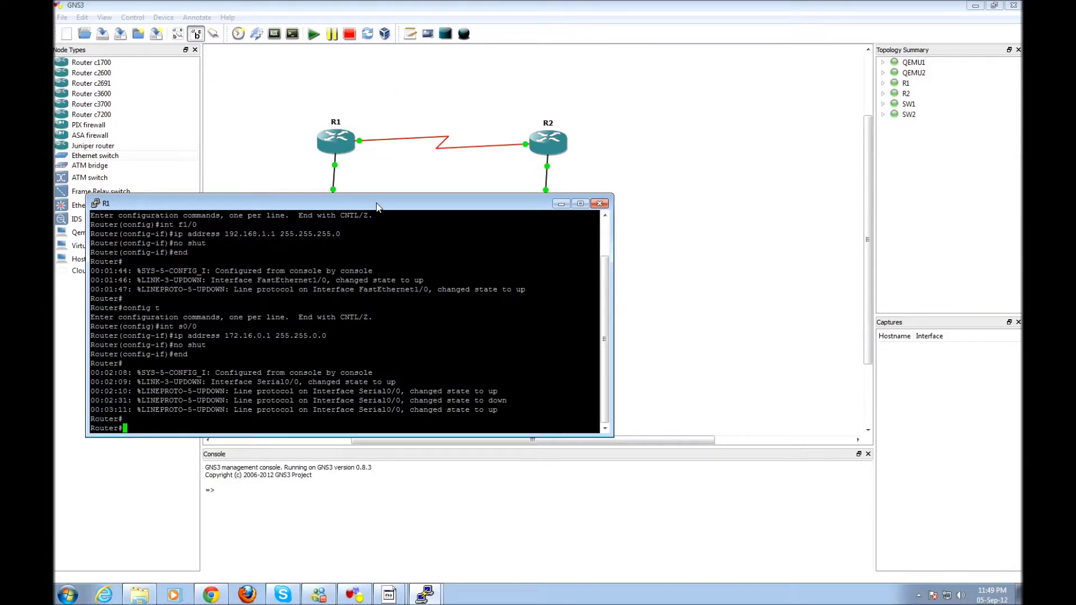
pyautogui.press('Return')
pyautogui.write('ip route 10.0.0.0')
pyautogui.press('BackSpace')
pyautogui.press('BackSpace')
pyautogui.press('BackSpace')
pyautogui.press('BackSpace')
pyautogui.press('BackSpace')
pyautogui.press('BackSpace')
pyautogui.press('BackSpace')
pyautogui.press('BackSpace')
pyautogui.press('BackSpace')
pyautogui.press('BackSpace')
pyautogui.press('BackSpace')
pyautogui.press('BackSpace')
pyautogui.press('BackSpace')
pyautogui.press('BackSpace')
pyautogui.press('BackSpace')
pyautogui.press('BackSpace')
pyautogui.press('BackSpace')
pyautogui.press('BackSpace')
pyautogui.write('config ')
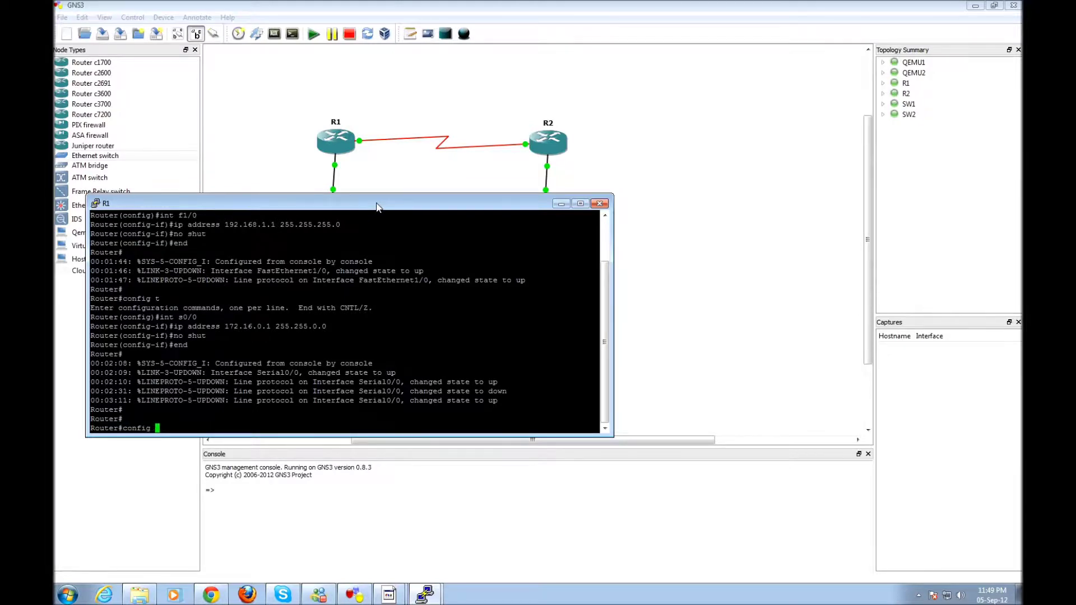
pyautogui.write('t')
pyautogui.press('Return')
# On R1, add static route 10.0.0.0 255.0.0.0 via 172.16.0.2 and exit configuration
pyautogui.write('ip route ')
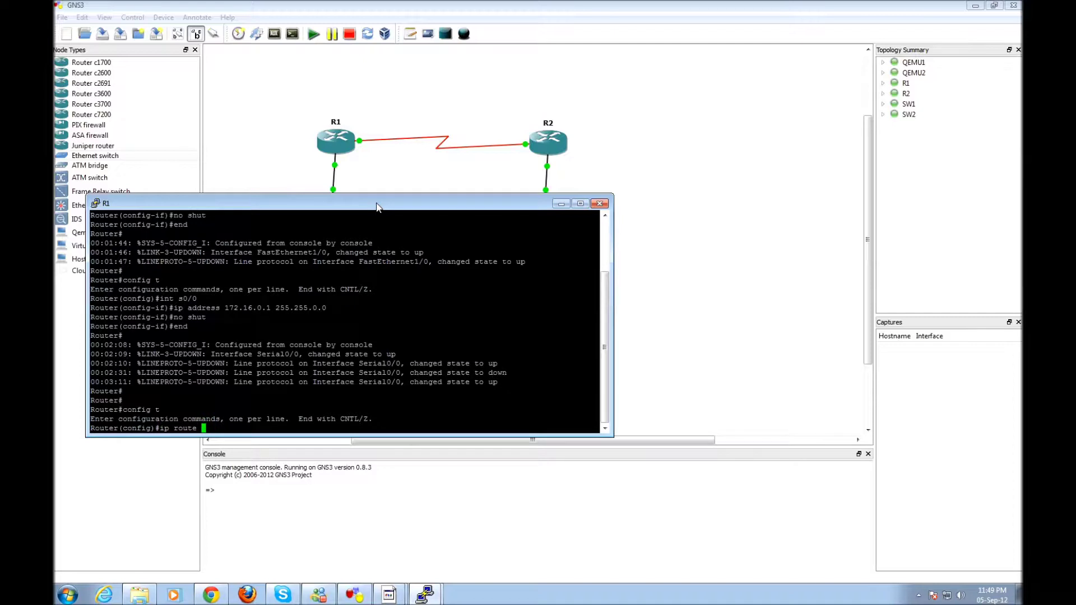
pyautogui.write('10.0.0.0 ')
pyautogui.write('255.0.0.0')
pyautogui.write(' 178')
pyautogui.press('BackSpace')
pyautogui.write('2.16.0.2')
pyautogui.press('Return')
pyautogui.write('en')
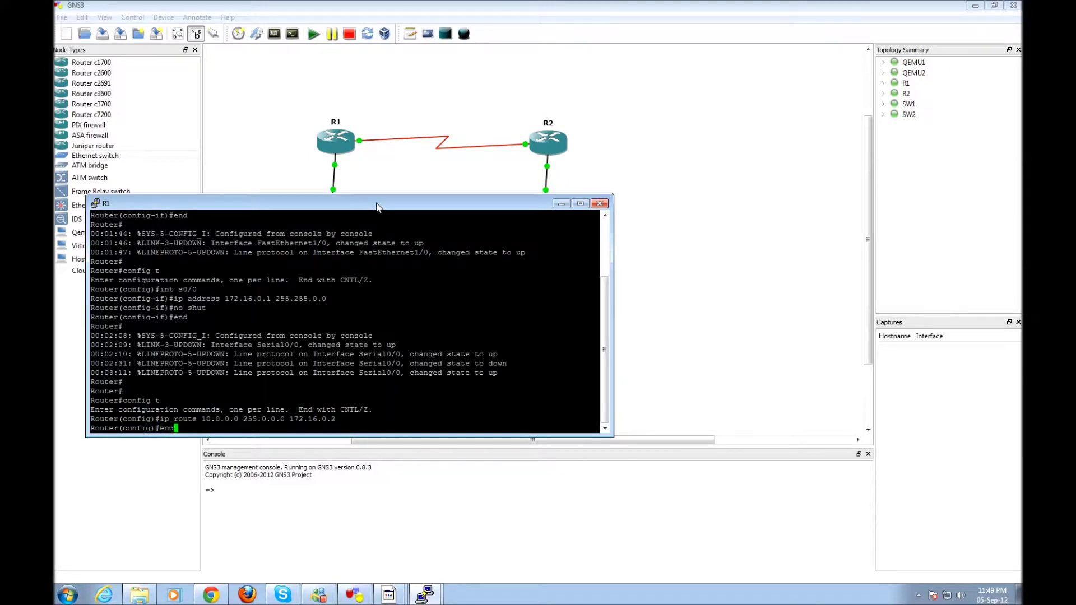
pyautogui.write('d')
pyautogui.press('Return')
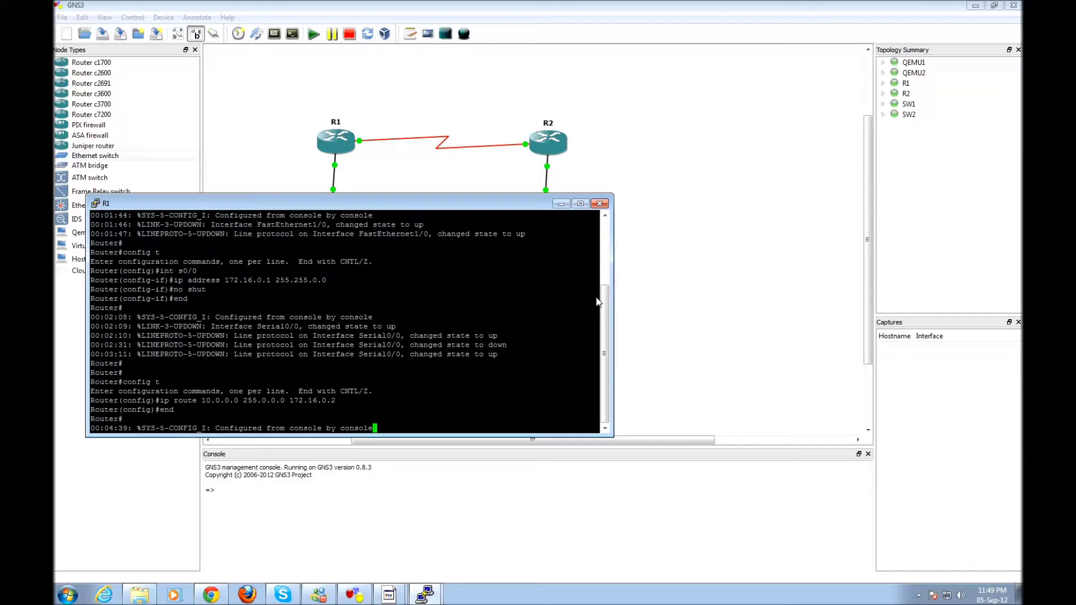
# Bring up R2's console and type config t to start configuring it
pyautogui.moveTo(425, 594)
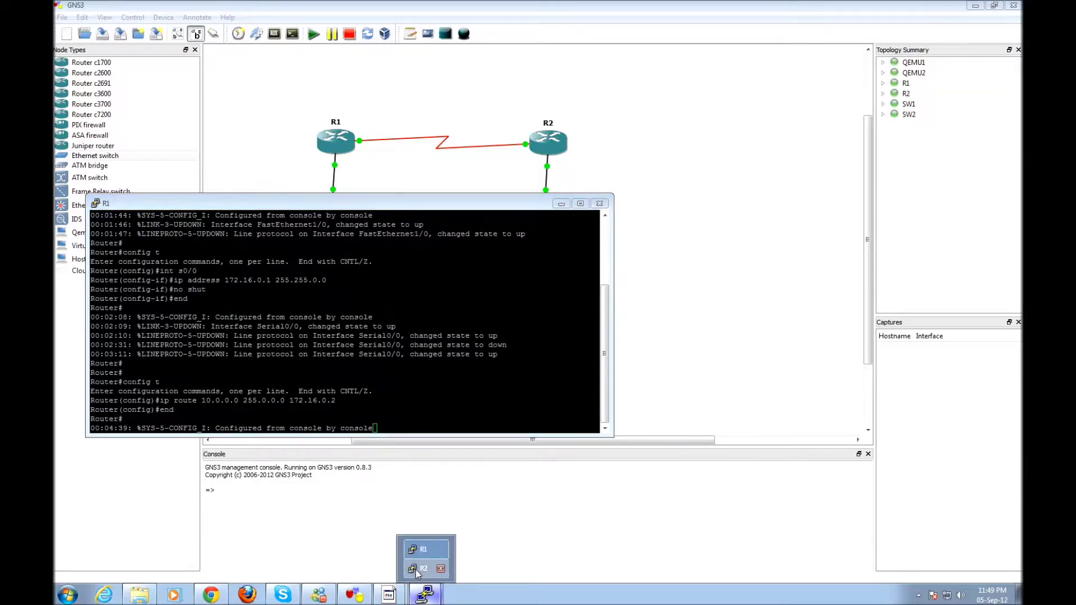
pyautogui.click(426, 568)
pyautogui.moveTo(419, 71); pyautogui.dragTo(736, 298)
pyautogui.press('Return')
pyautogui.press('Return')
pyautogui.write('config t')
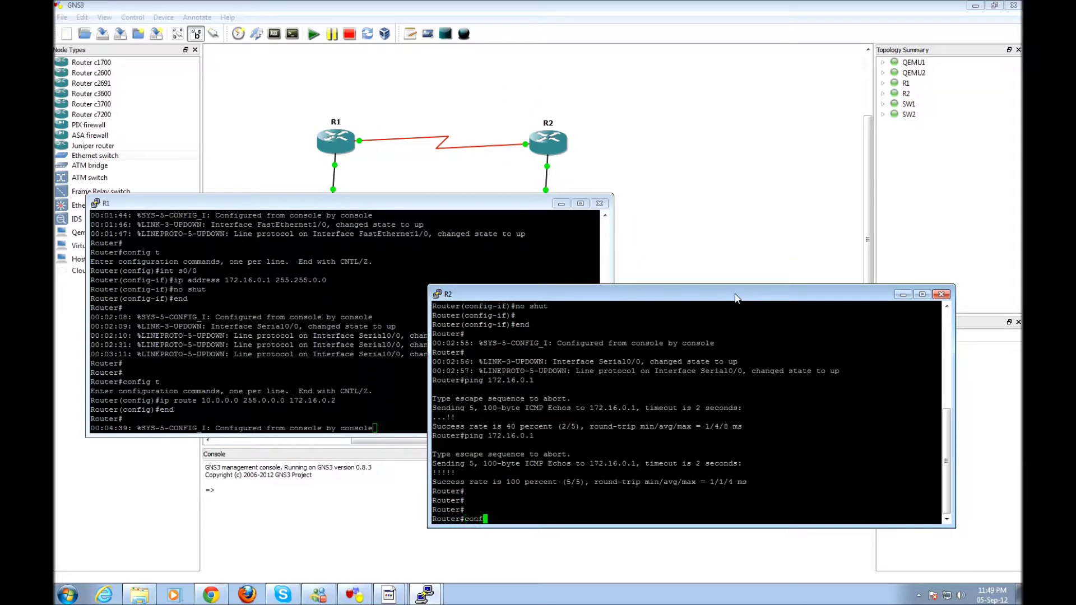